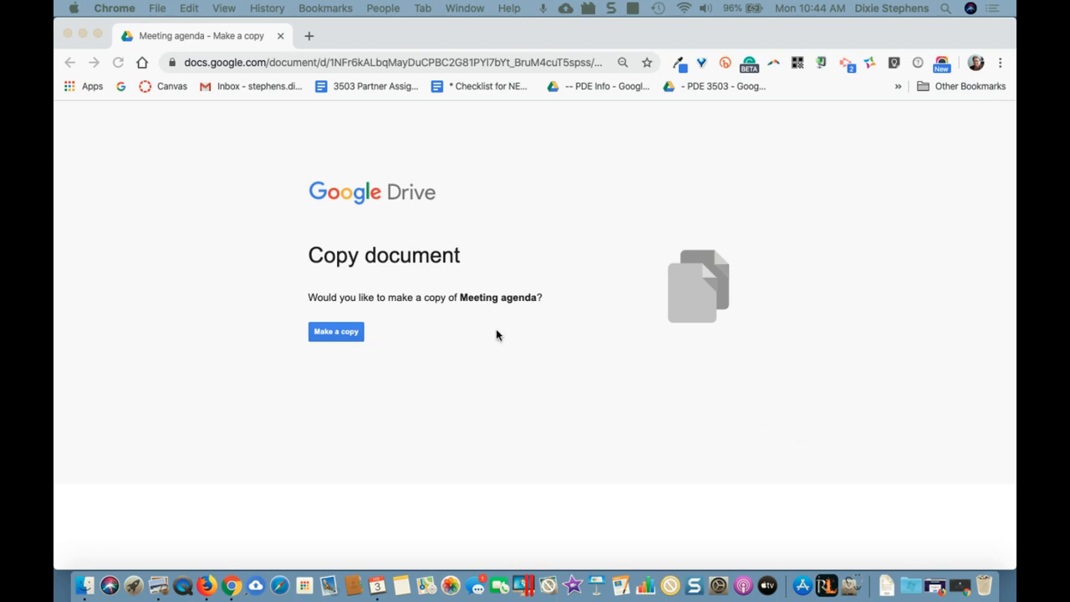
Step: Make a copy of the Meeting agenda document and rename it "M 2.4 Copy of Meeting agenda"
left_click(337, 332)
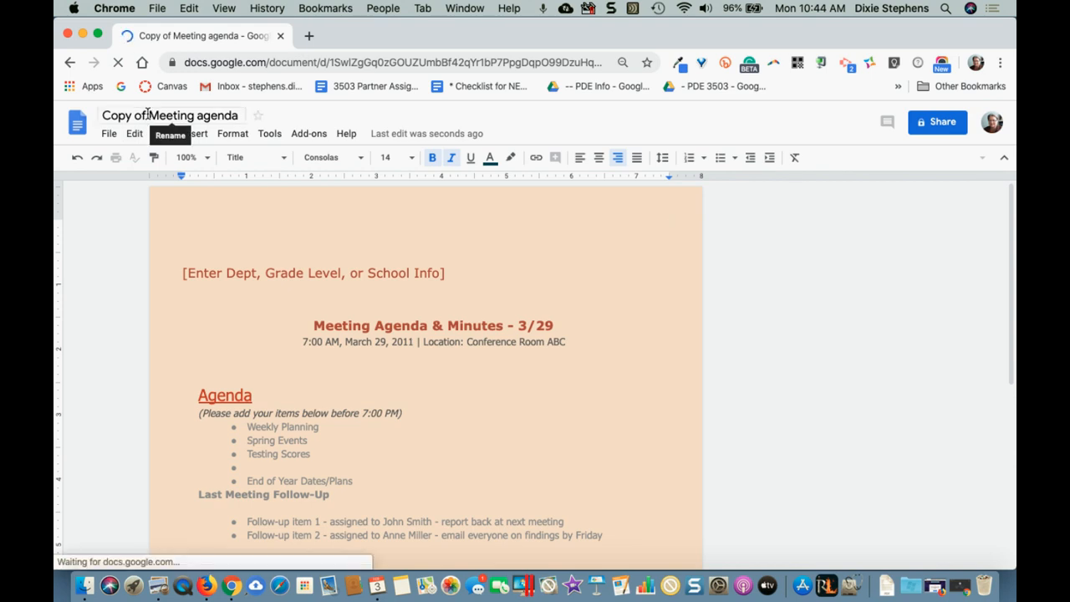
left_click(101, 115)
type("M 2")
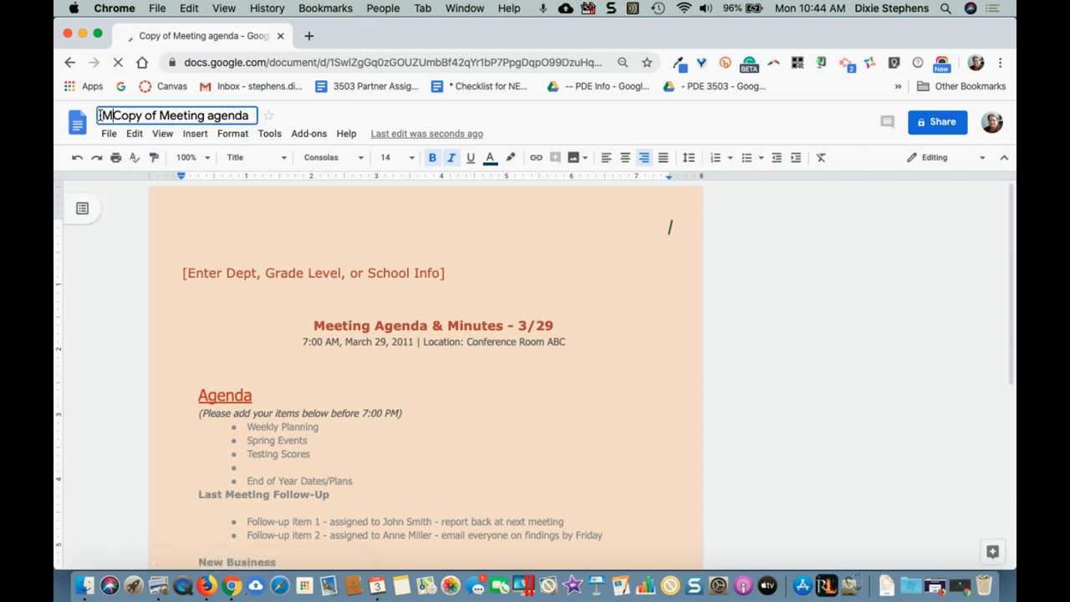
type(".4")
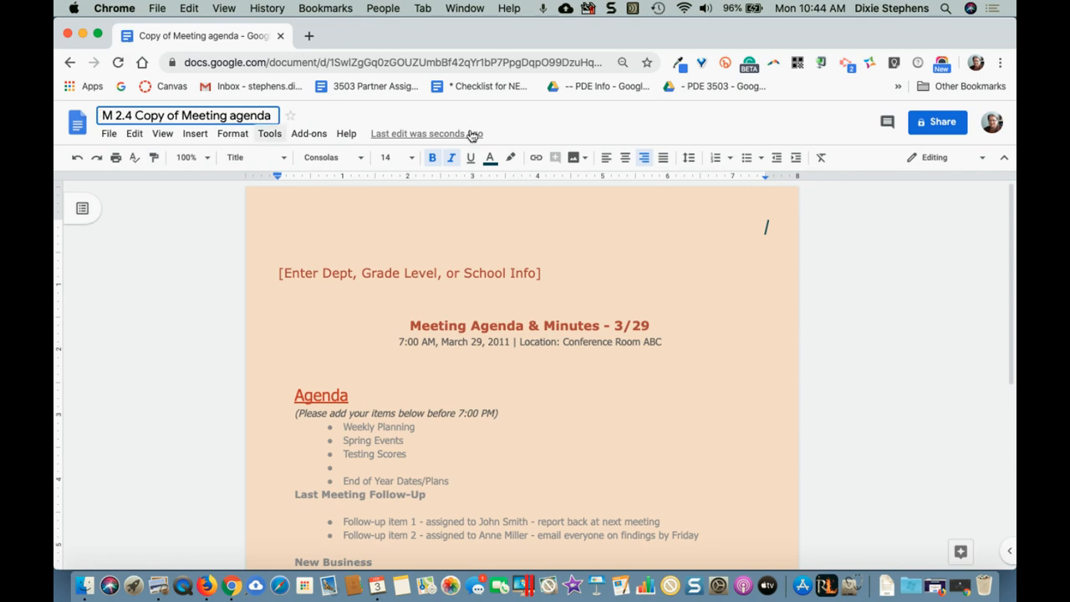
left_click(534, 126)
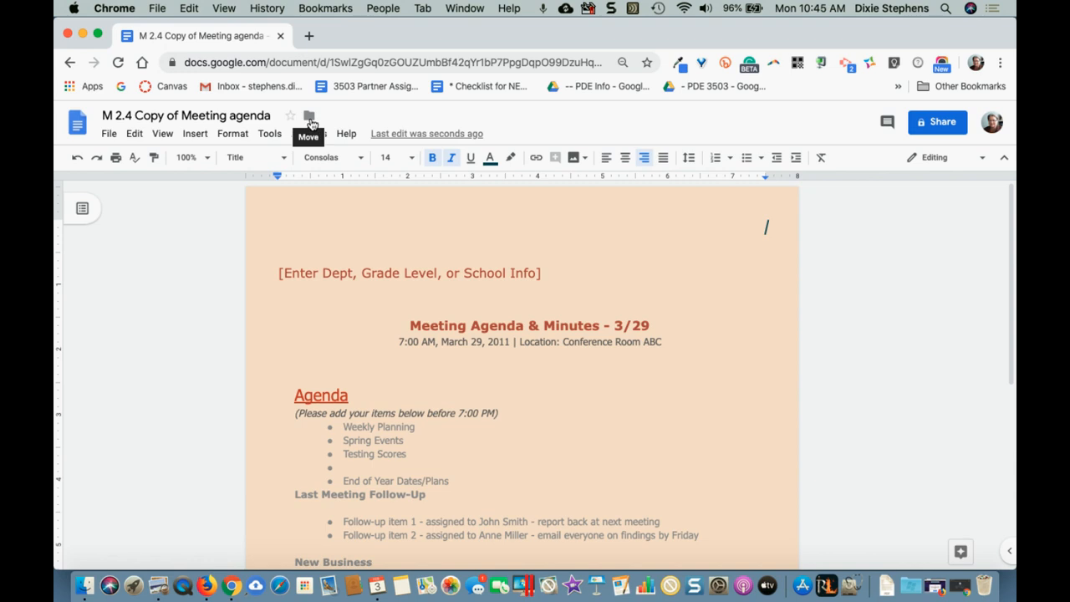
Step: Move the document into the "- PDE 3503 - Google DOCS (non-CCSD)" folder, accept the access change and dismiss the notification
left_click(309, 117)
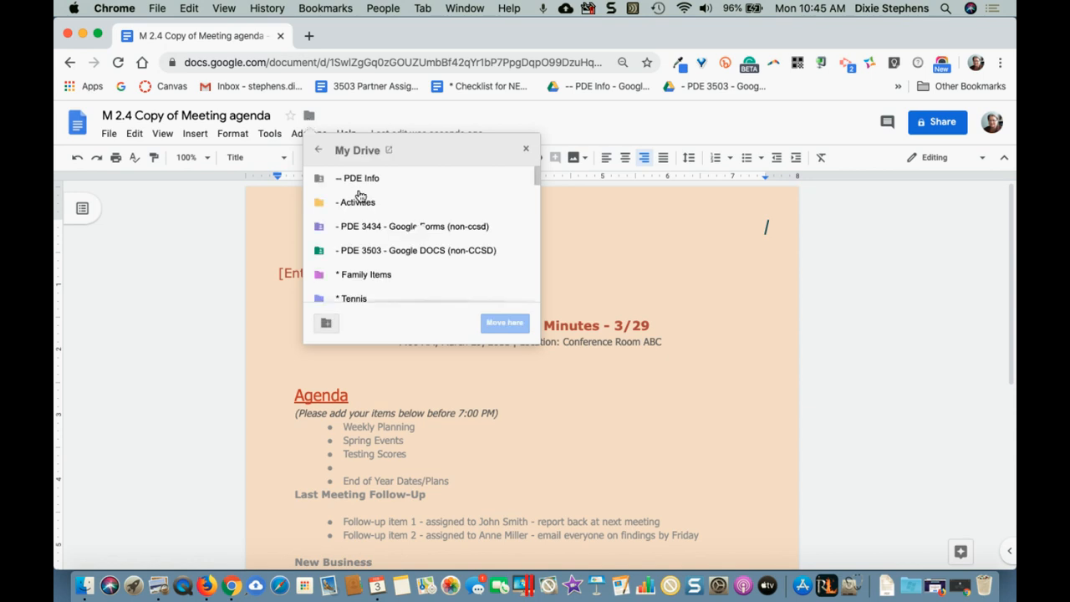
left_click(409, 251)
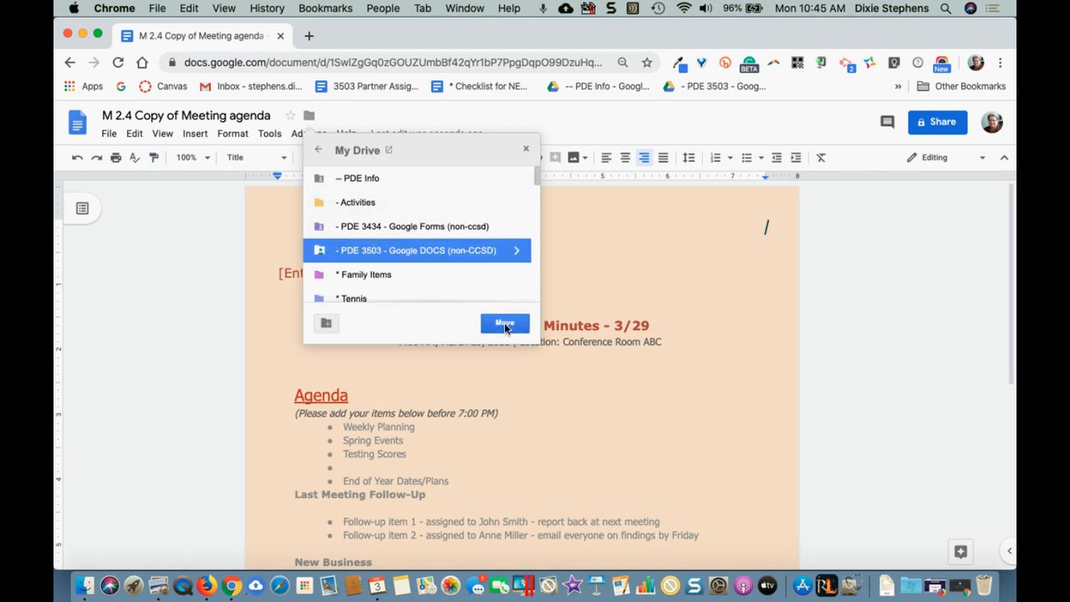
left_click(505, 324)
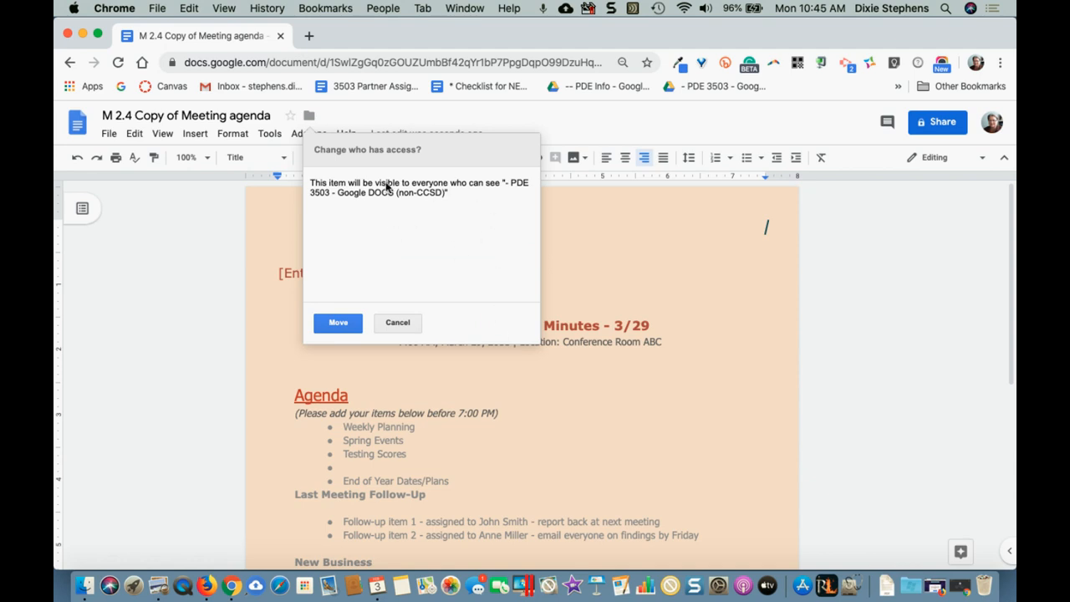
left_click(340, 323)
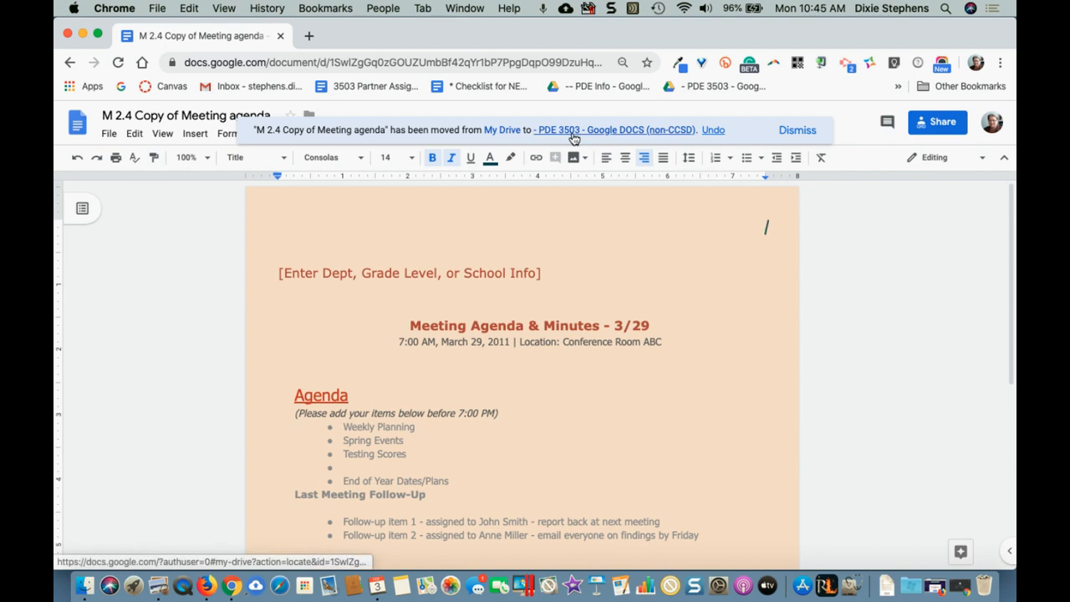
left_click(797, 131)
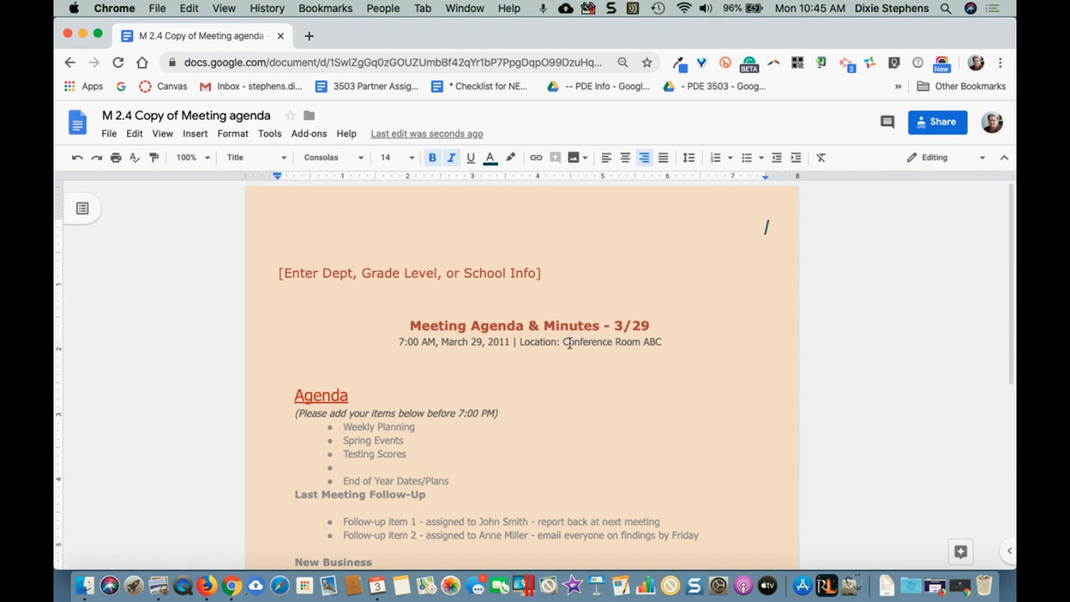
Step: Add the comment "Check to see if room is available." to the location text "Conference Room ABC"
left_click_drag(563, 342, 666, 342)
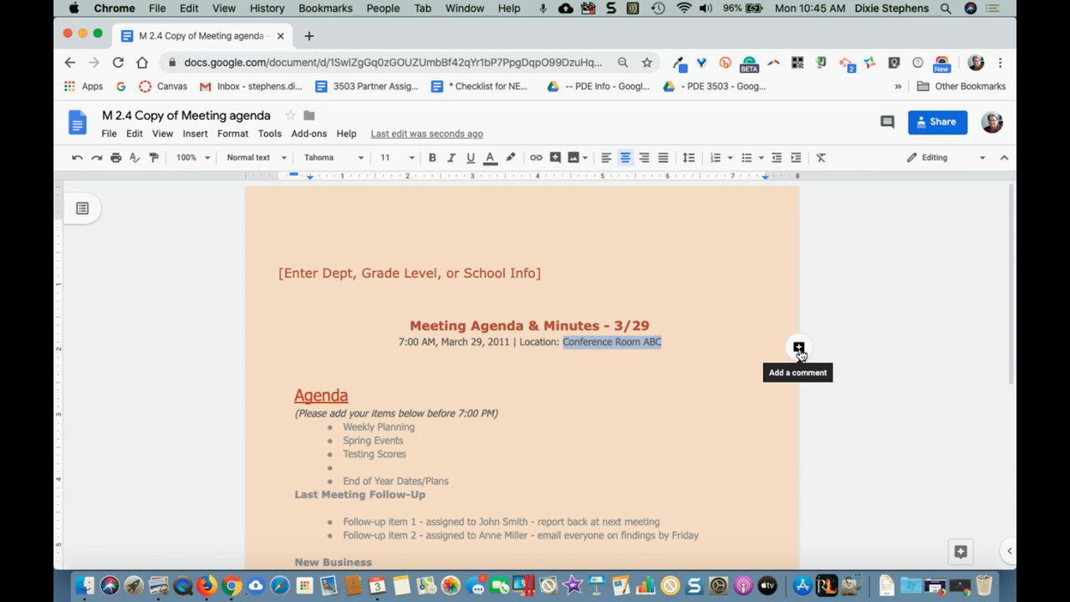
left_click(799, 350)
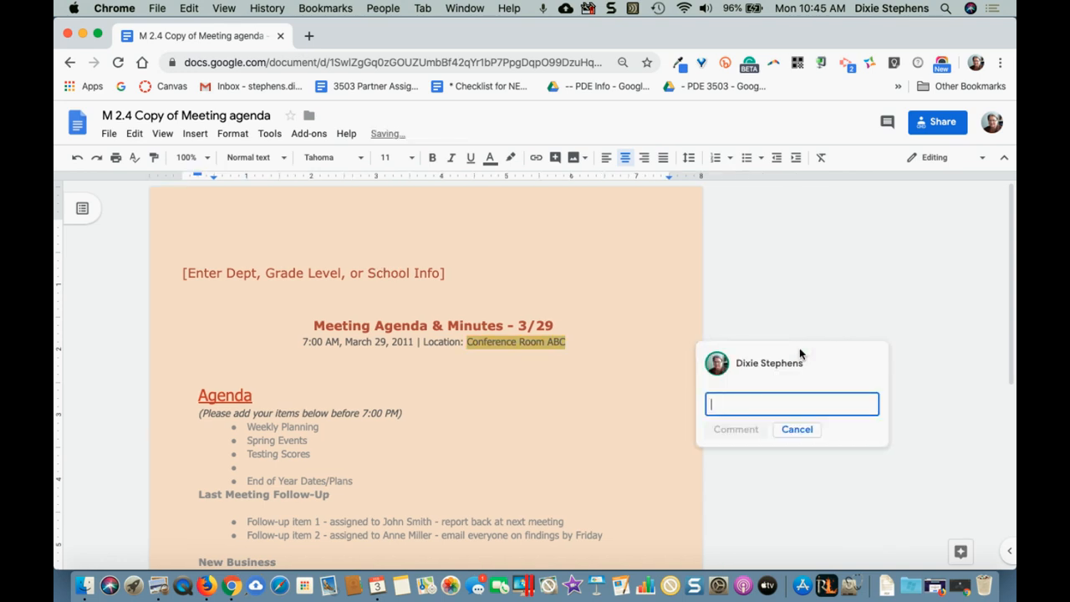
type("Check")
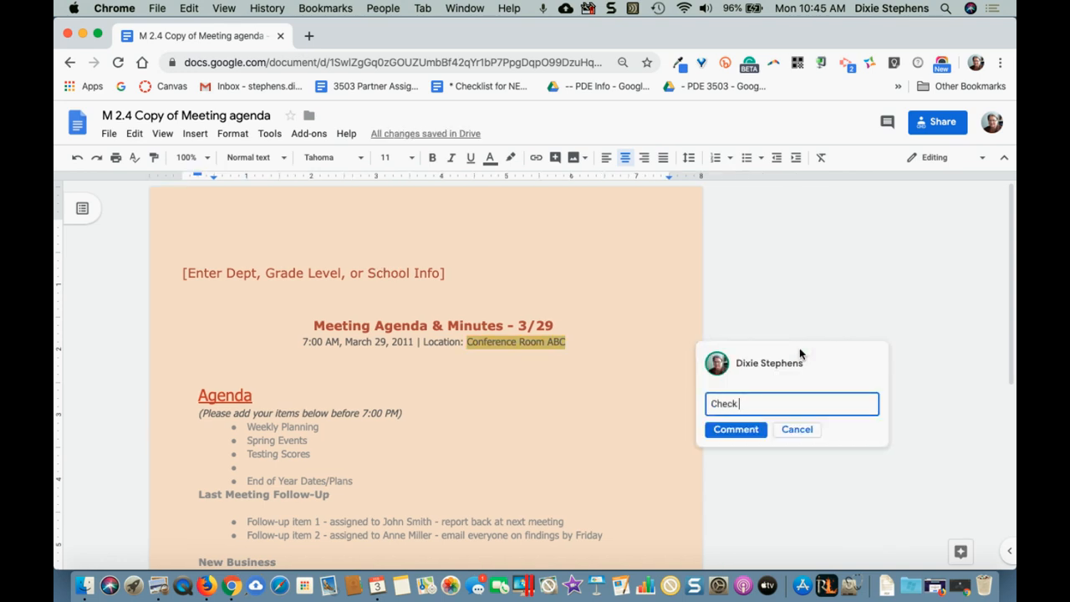
type(" to see if room is available")
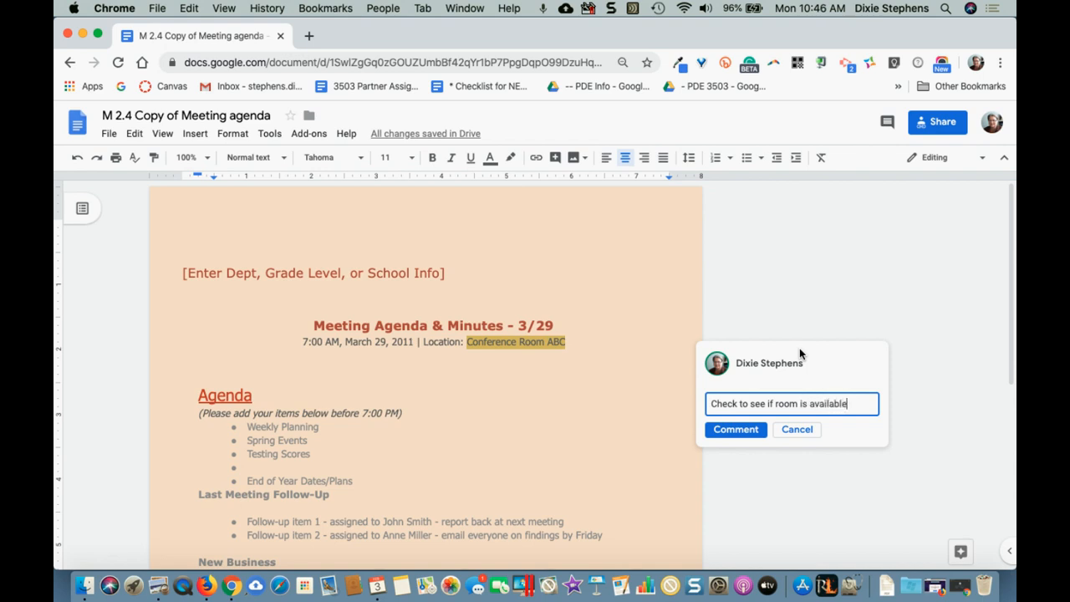
type(".")
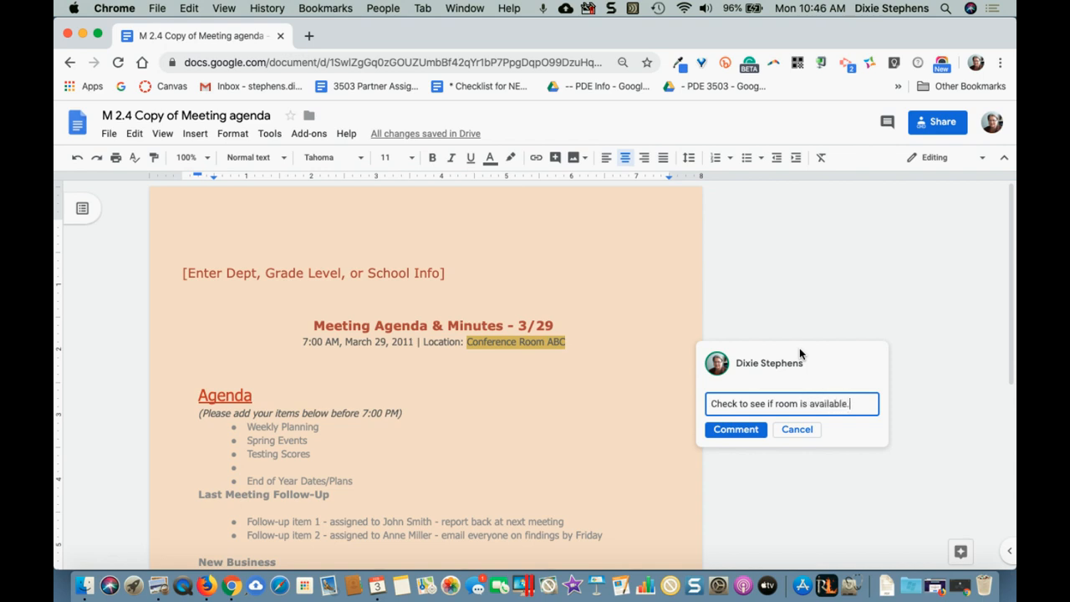
left_click(760, 432)
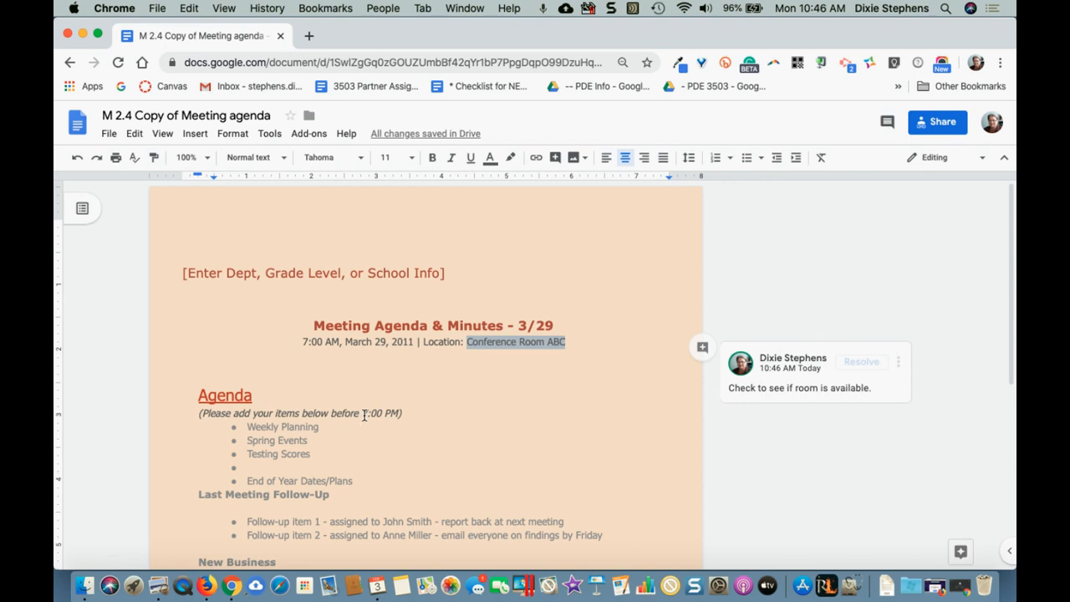
Step: Add the comment "I think it should 4:00 PM" to the 7:00 PM deadline under the Agenda heading
left_click_drag(361, 413, 403, 413)
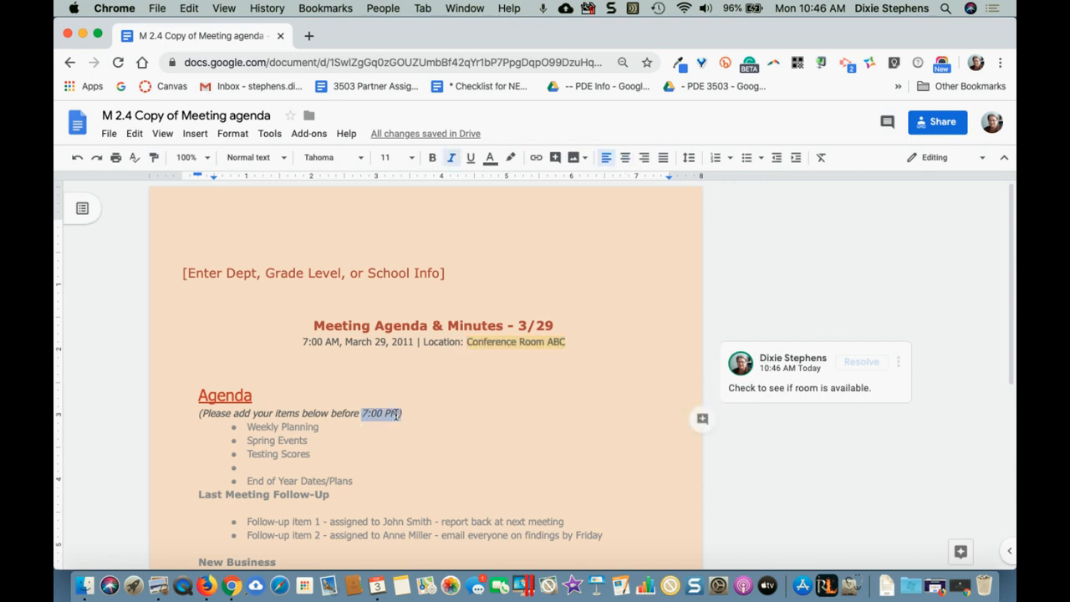
left_click(703, 420)
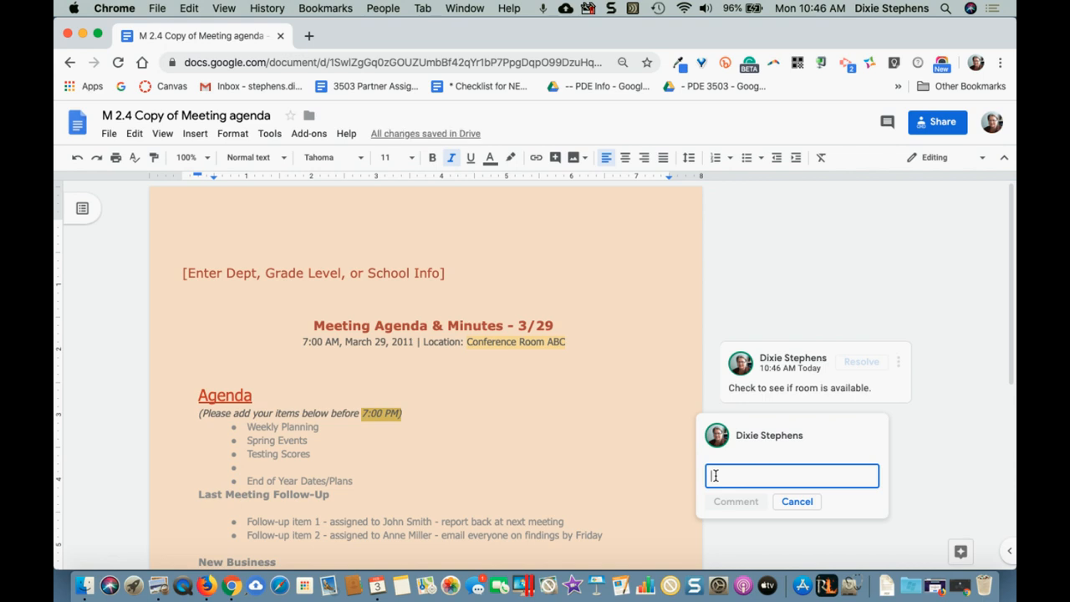
type("I think we")
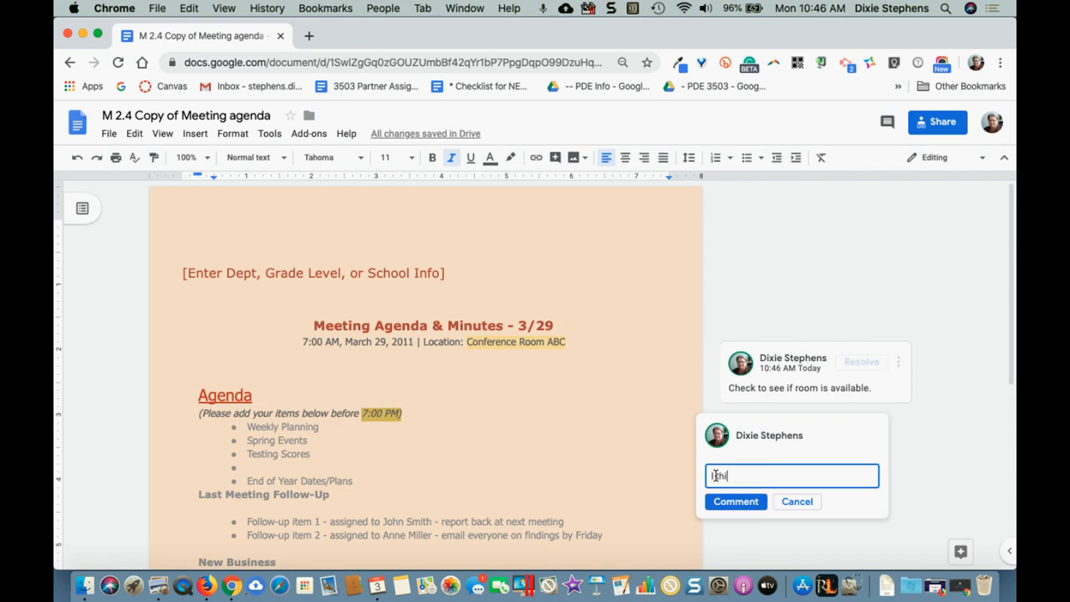
key("BackSpace")
key("BackSpace")
key("BackSpace")
type("it should 4:00 PM")
left_click(748, 507)
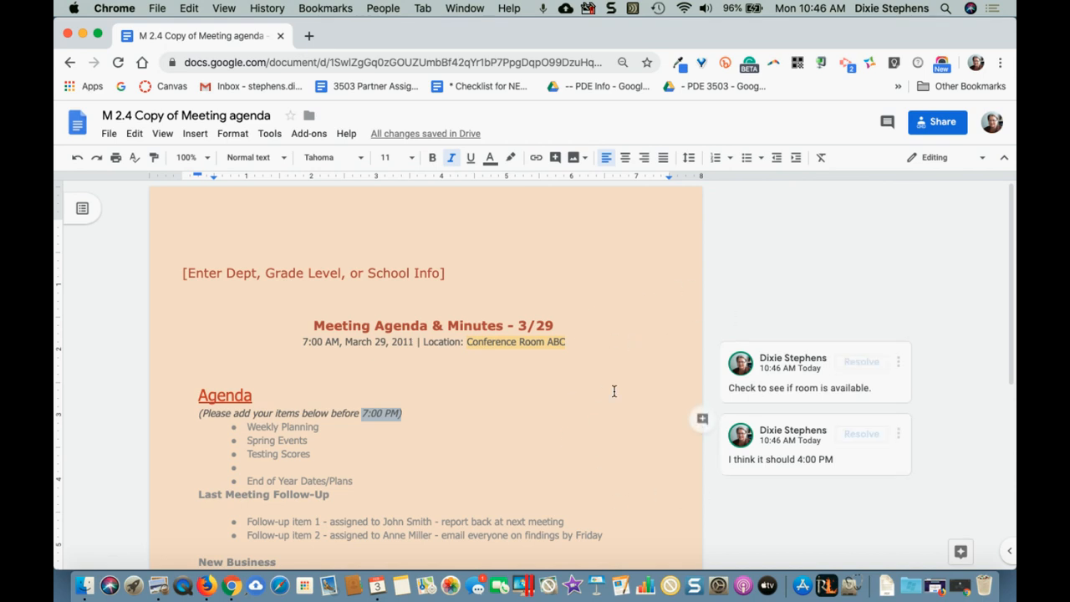
Step: Switch to Suggesting mode and suggest "March 24, 2020" as the meeting date below the title
scroll(614, 391, "down", 1)
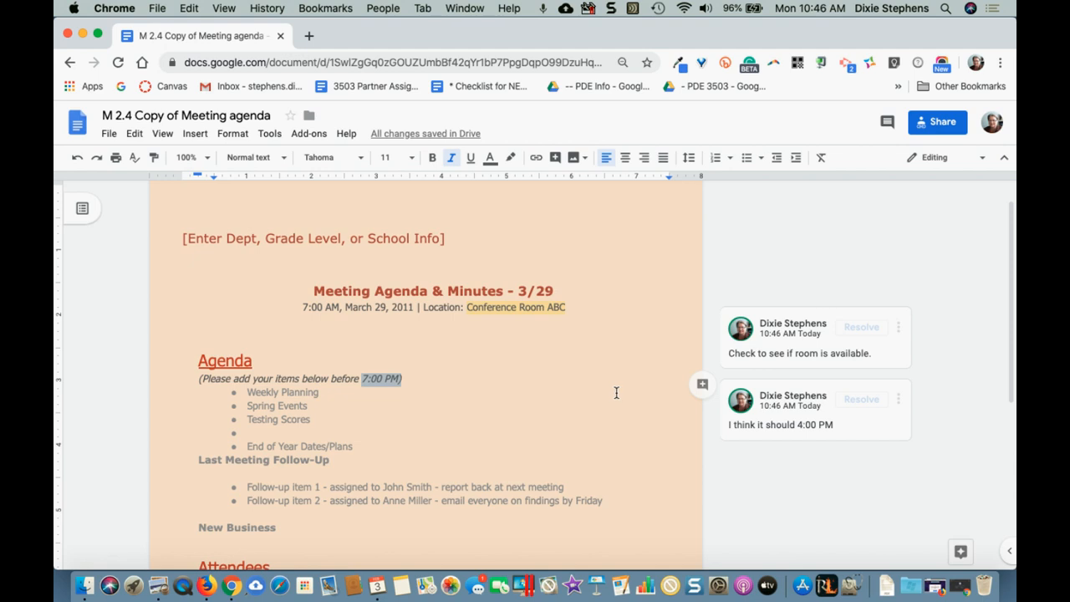
left_click(983, 159)
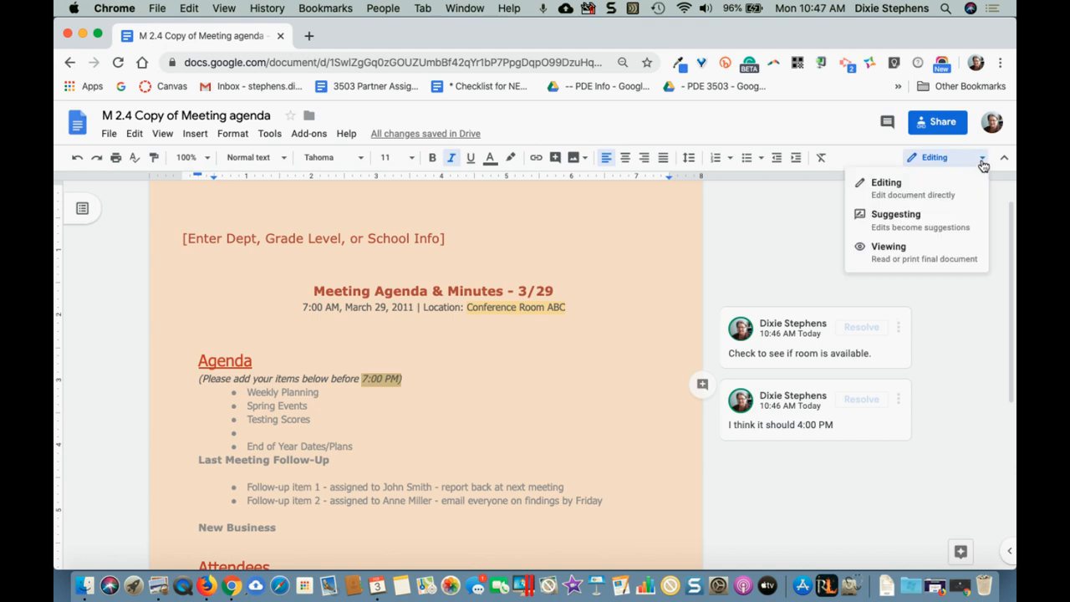
left_click(904, 229)
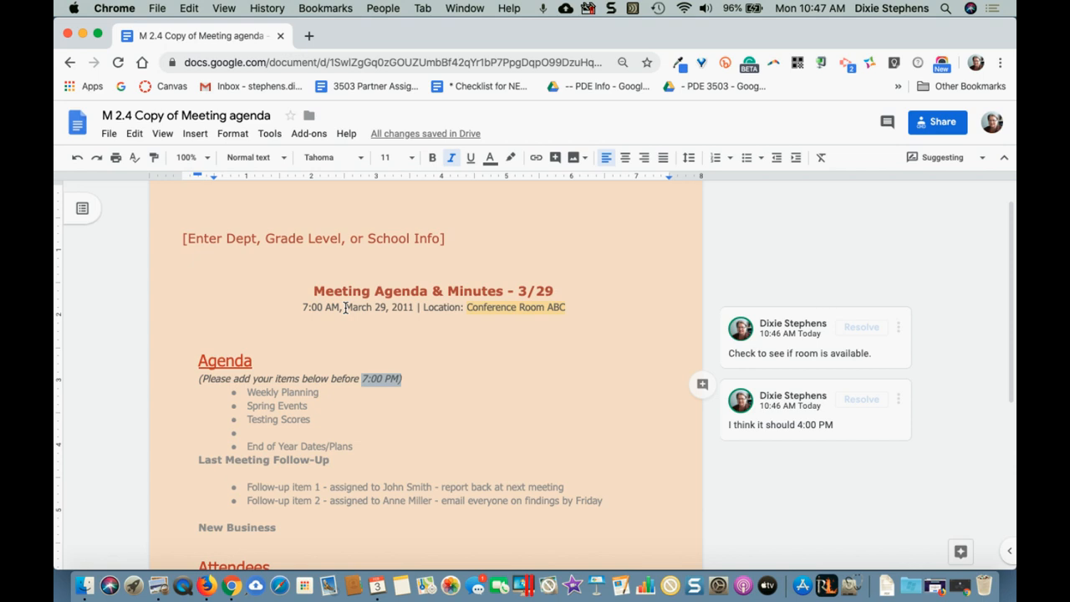
left_click_drag(346, 307, 414, 309)
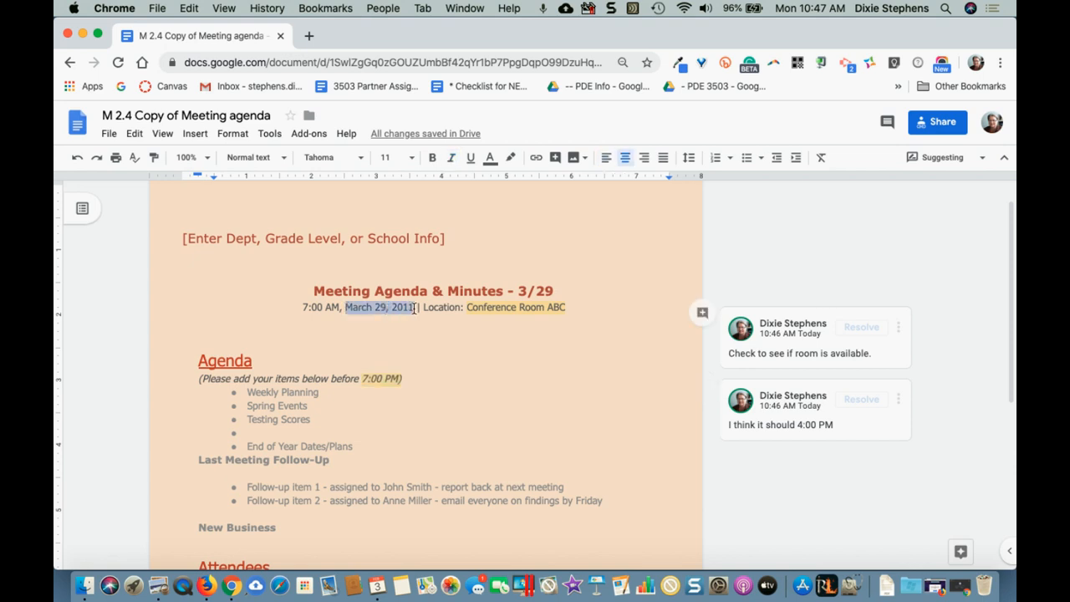
type("March")
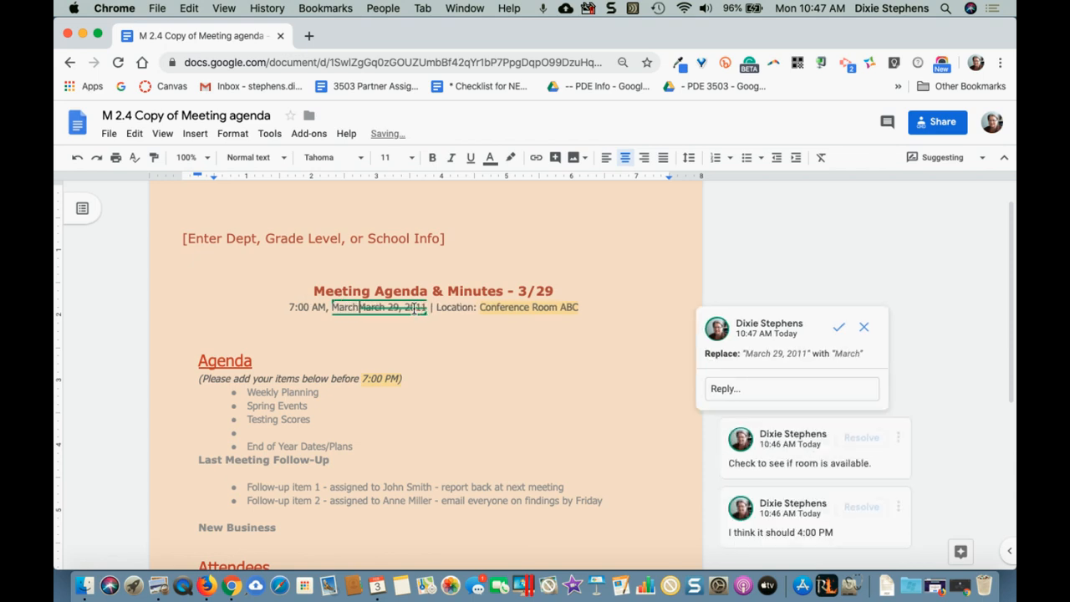
type(" 24, 202")
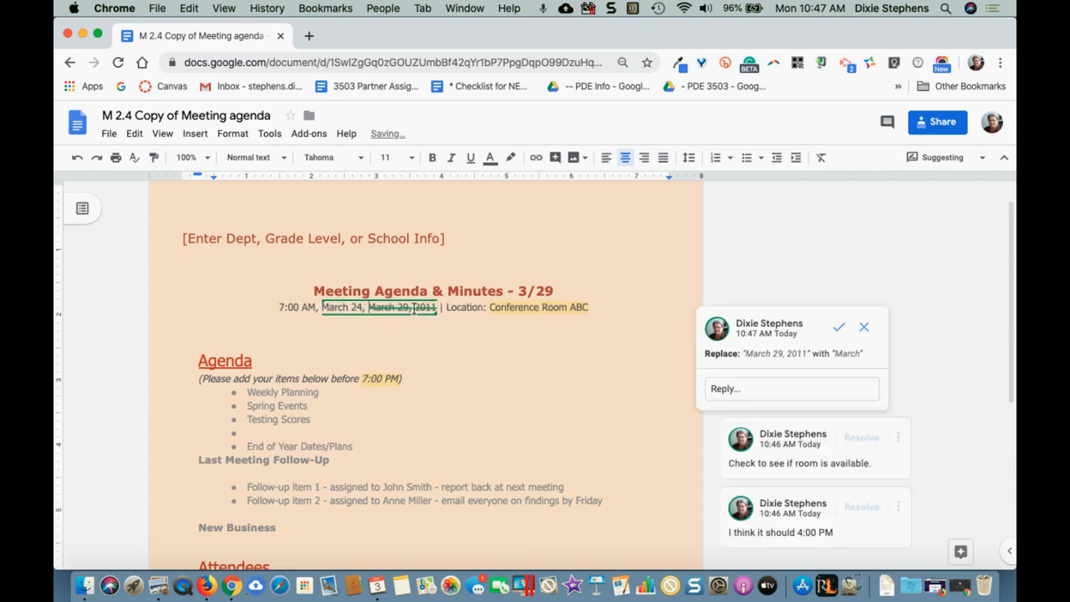
type("0")
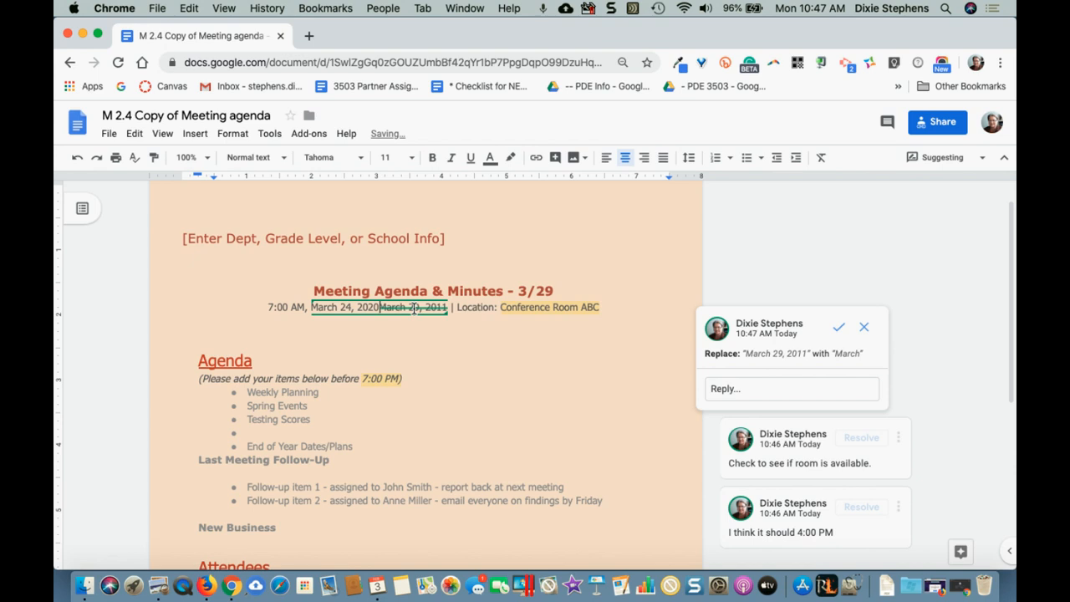
left_click(427, 328)
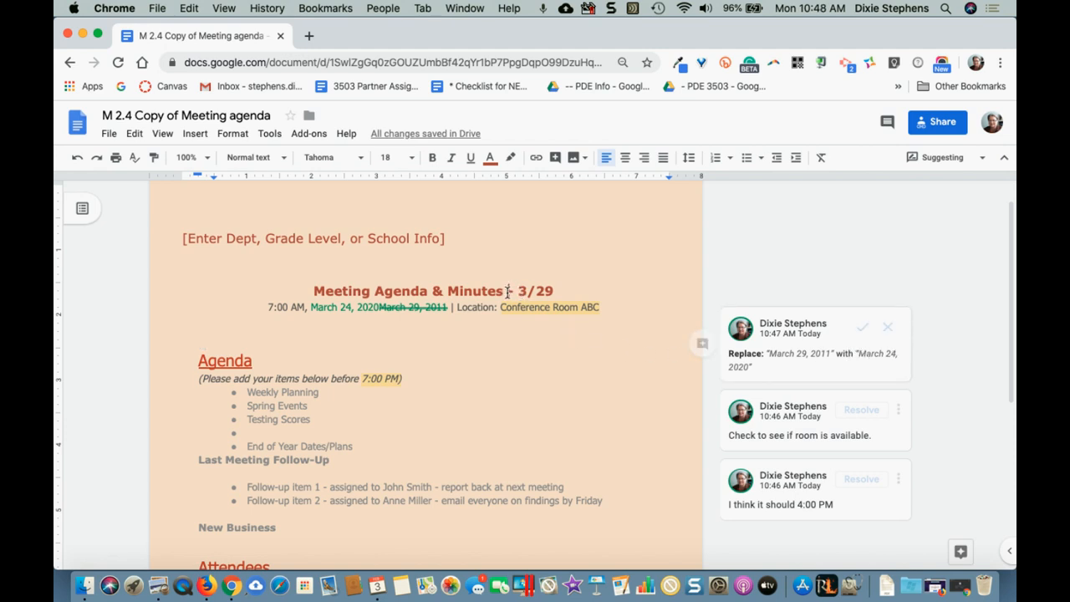
Step: Suggest deleting "- 3/29" from the "Meeting Agenda & Minutes" title
left_click_drag(506, 292, 554, 292)
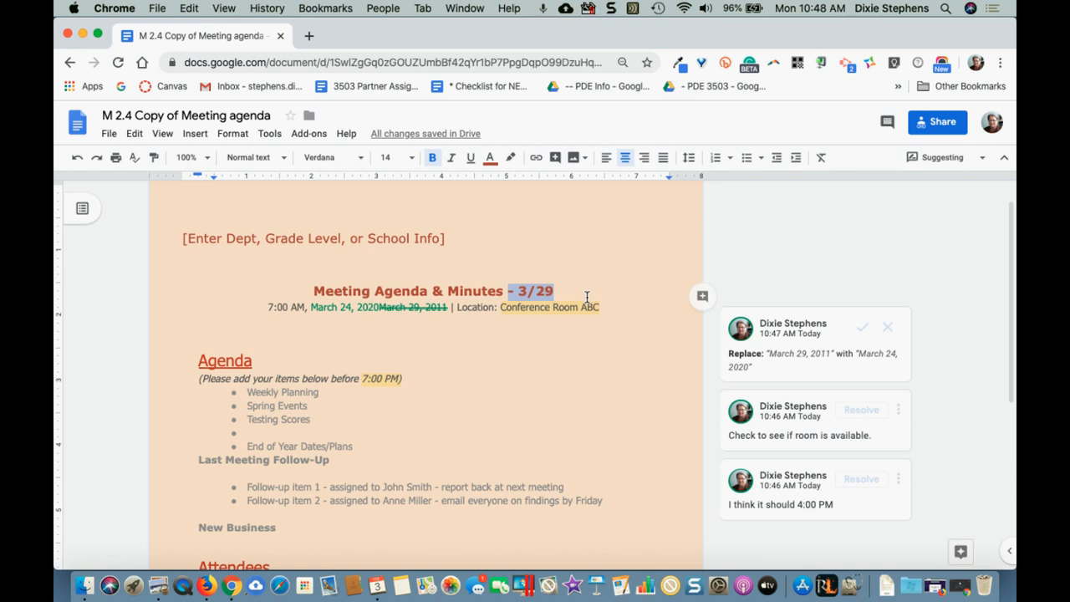
key("BackSpace")
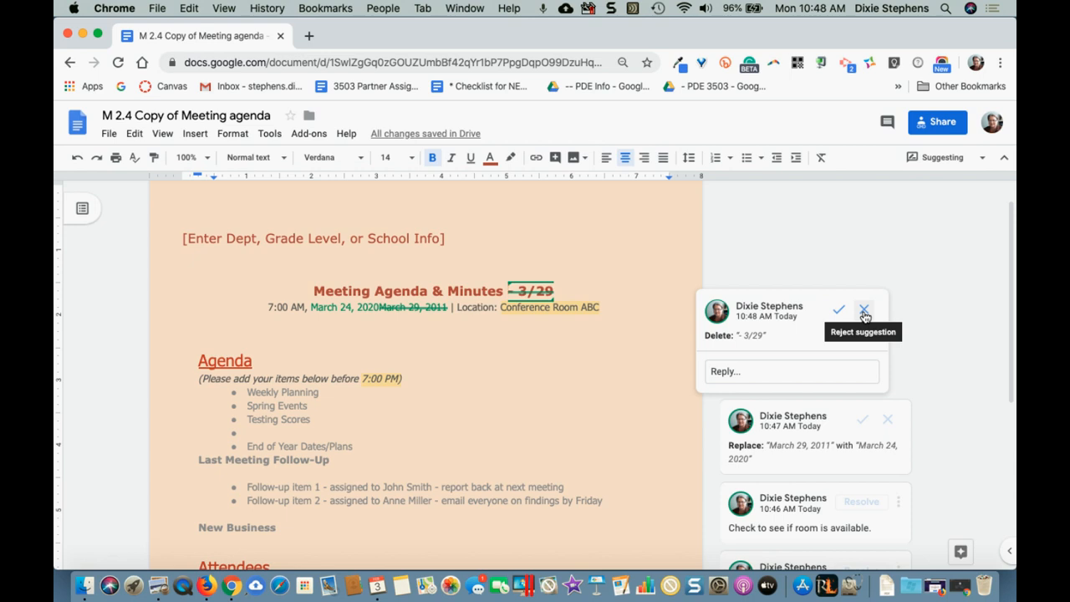
left_click(590, 368)
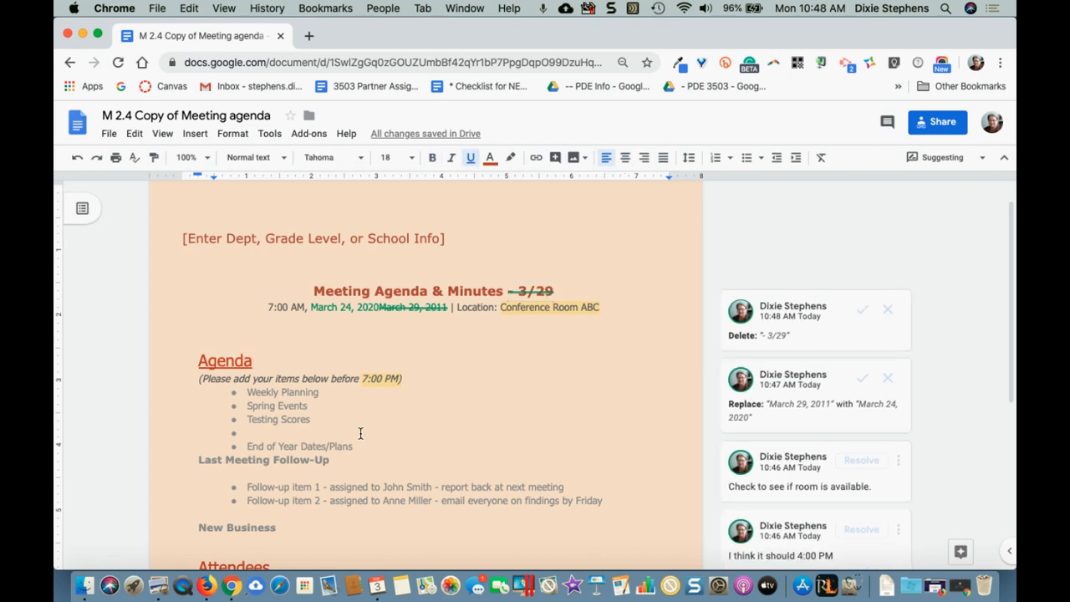
Step: Suggest adding "Field Trip Ideas" in the empty bullet of the Agenda list, correcting the misspelled word to "Field"
left_click(251, 433)
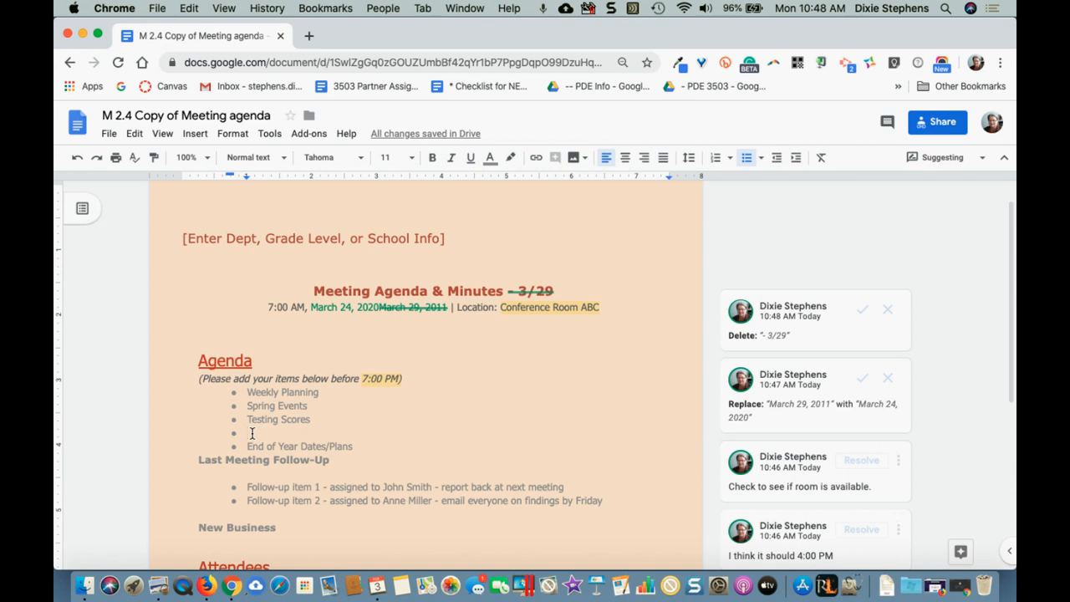
type("Fiedl")
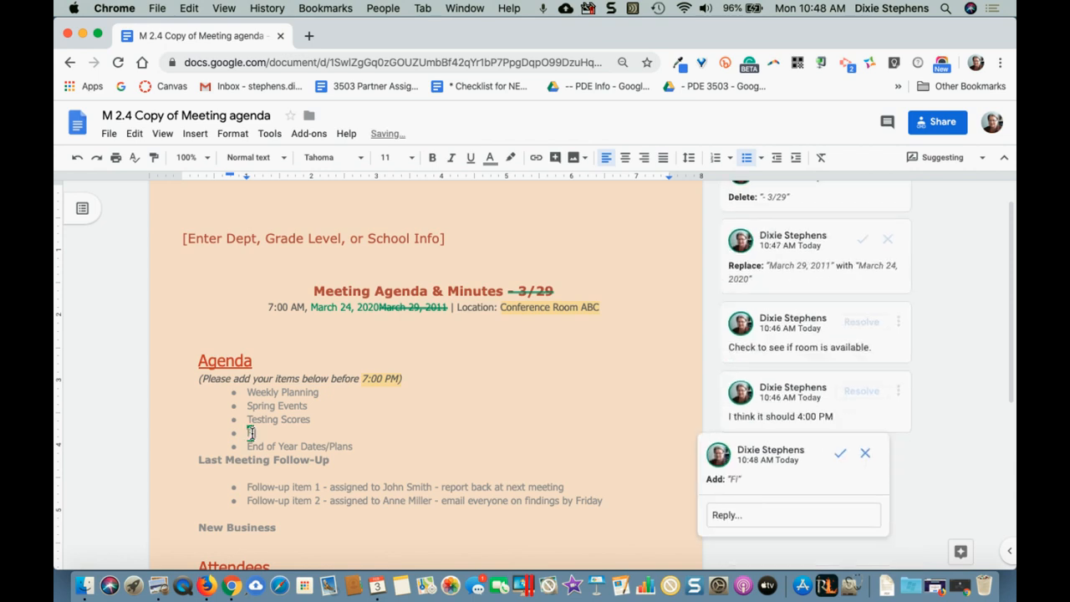
key("BackSpace")
key("BackSpace")
key("BackSpace")
key("BackSpace")
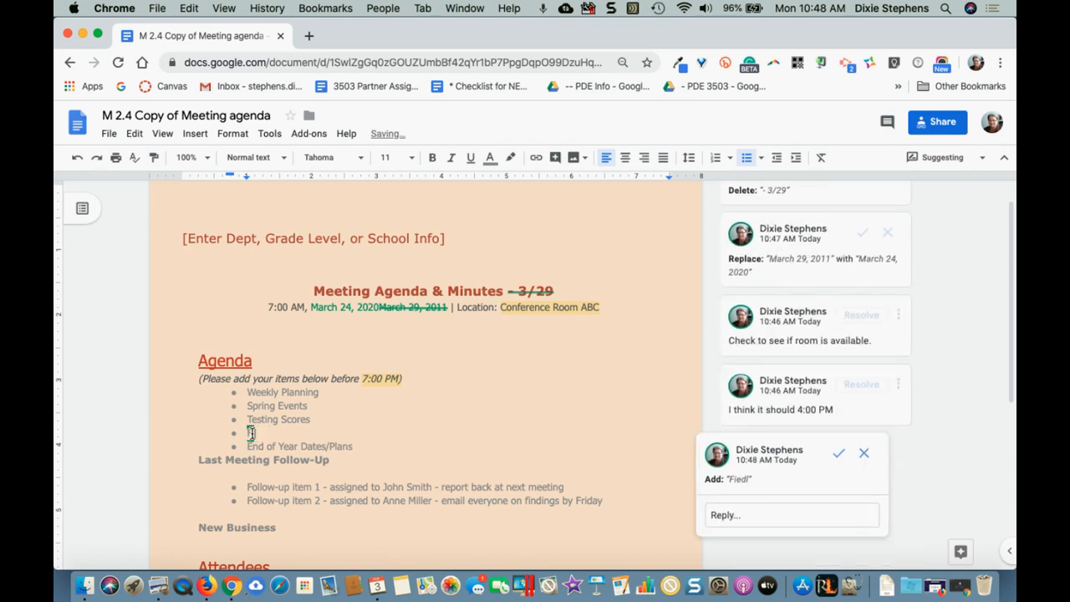
type("eild Trip Ideas")
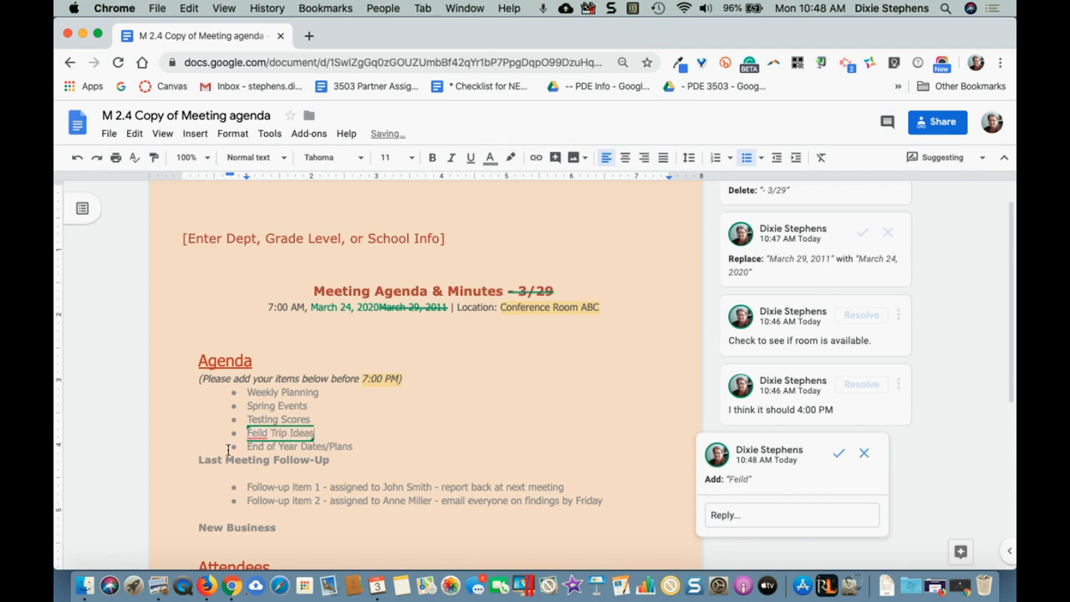
right_click(255, 433)
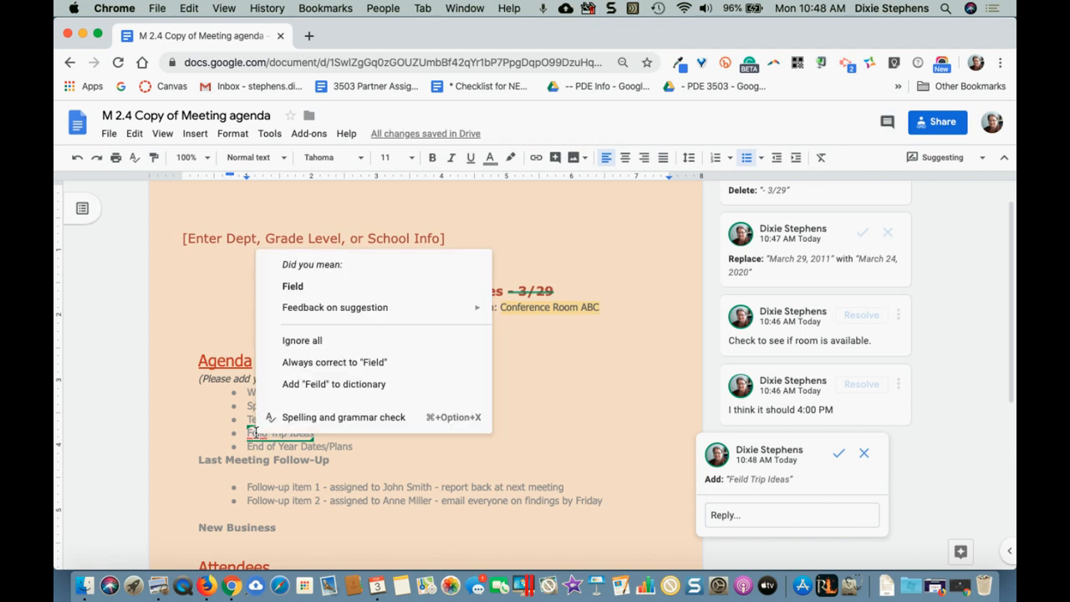
left_click(293, 287)
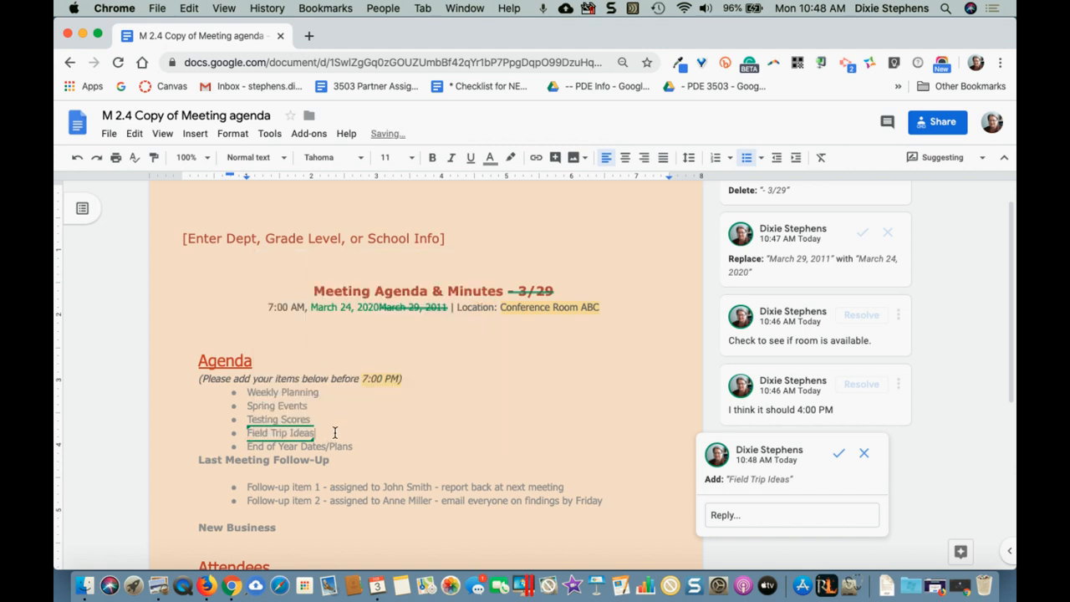
left_click(372, 455)
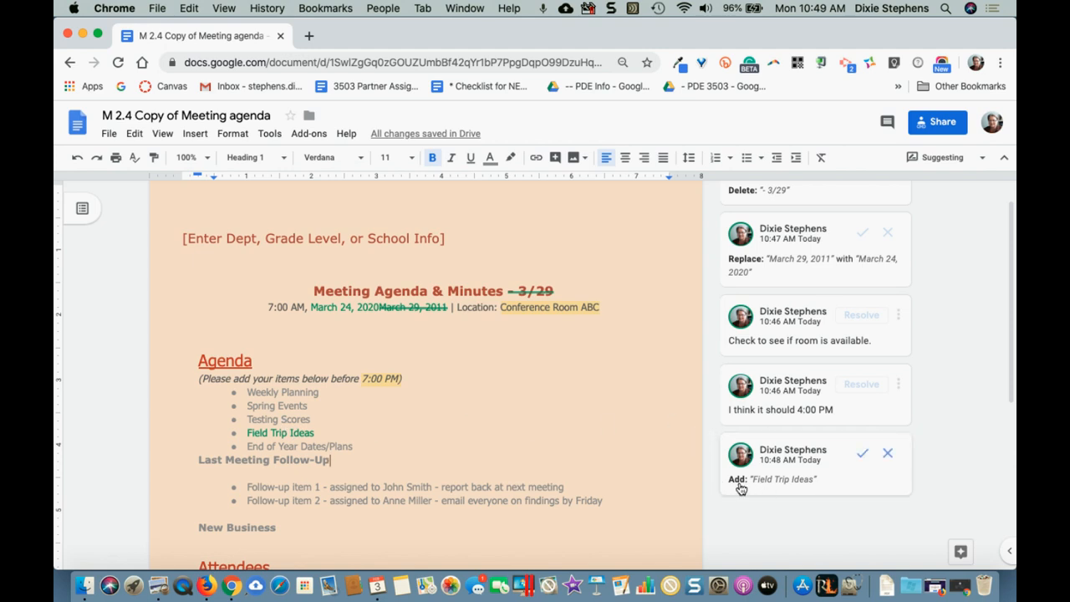
Step: Switch the document from Suggesting mode to Editing mode
scroll(961, 402, "up", 1)
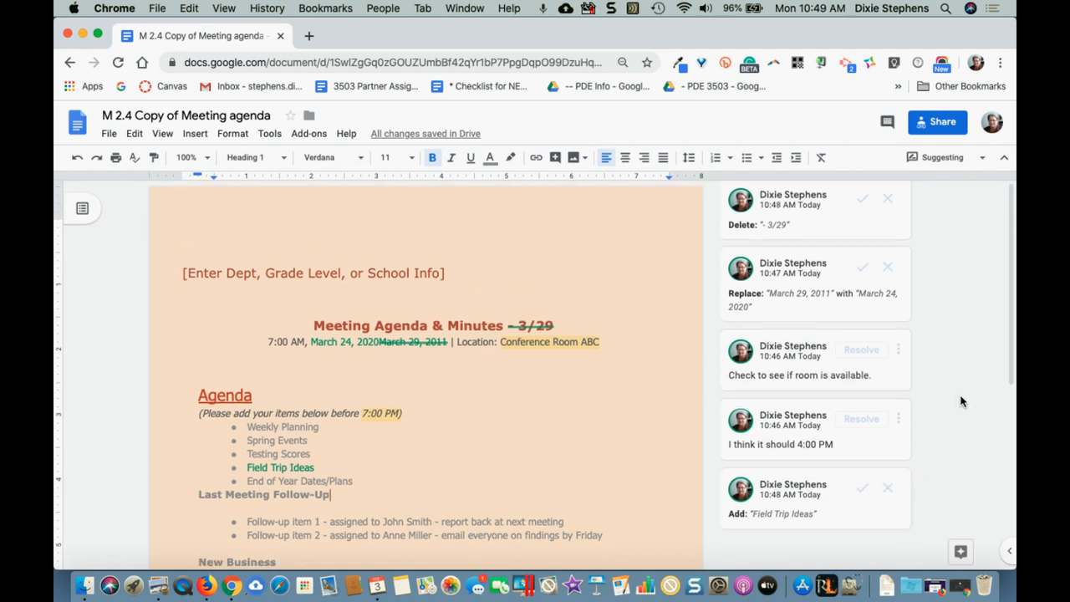
left_click(982, 159)
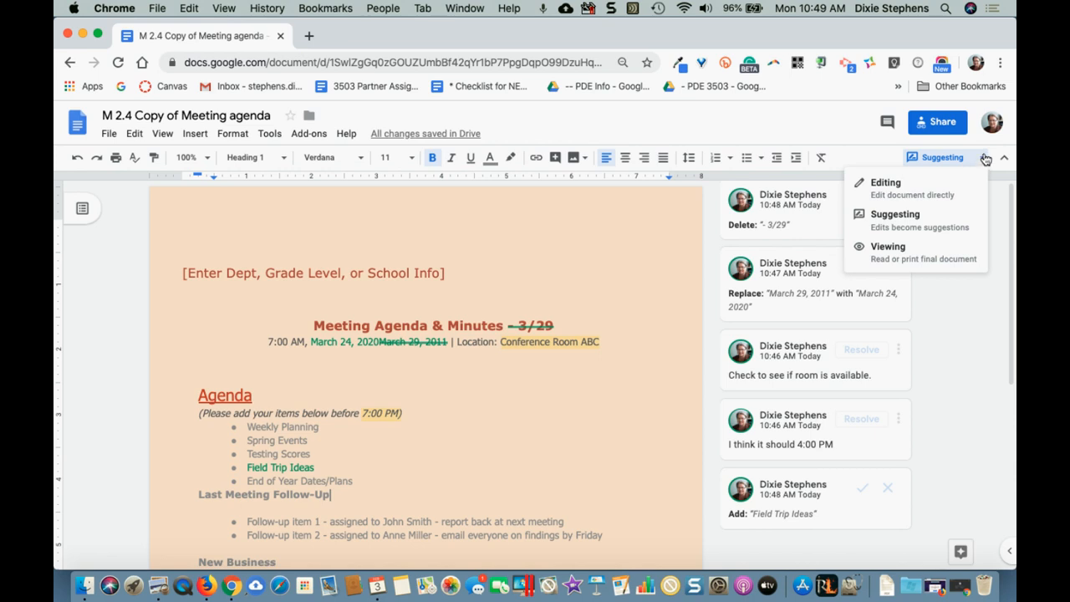
left_click(887, 185)
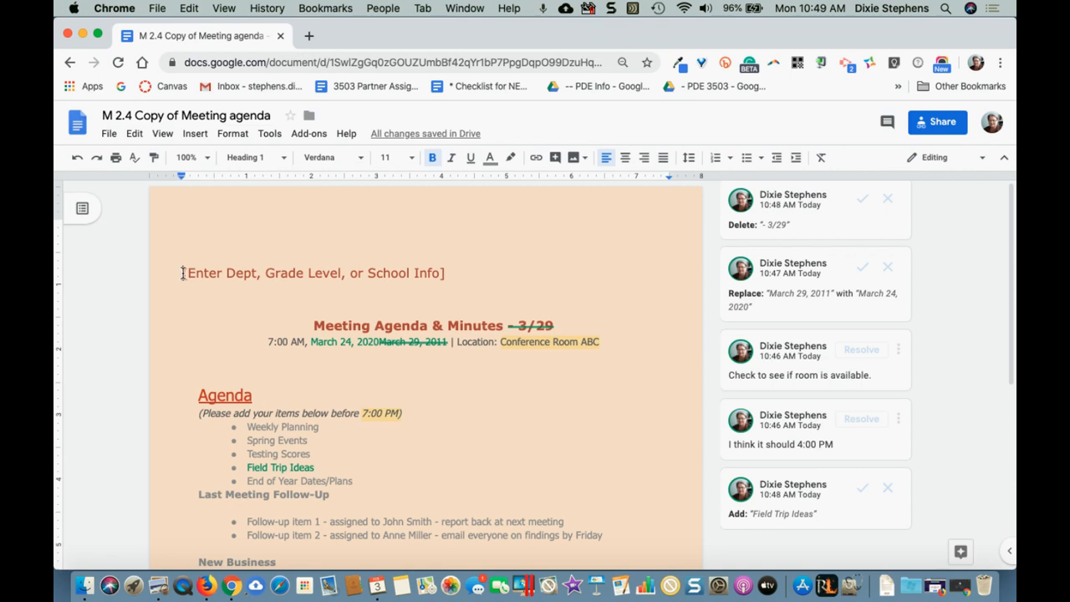
Step: Replace the department, grade level or school placeholder with two left-aligned lines reading "School ABC" and "Math Department"
left_click_drag(183, 273, 455, 275)
key("BackSpace")
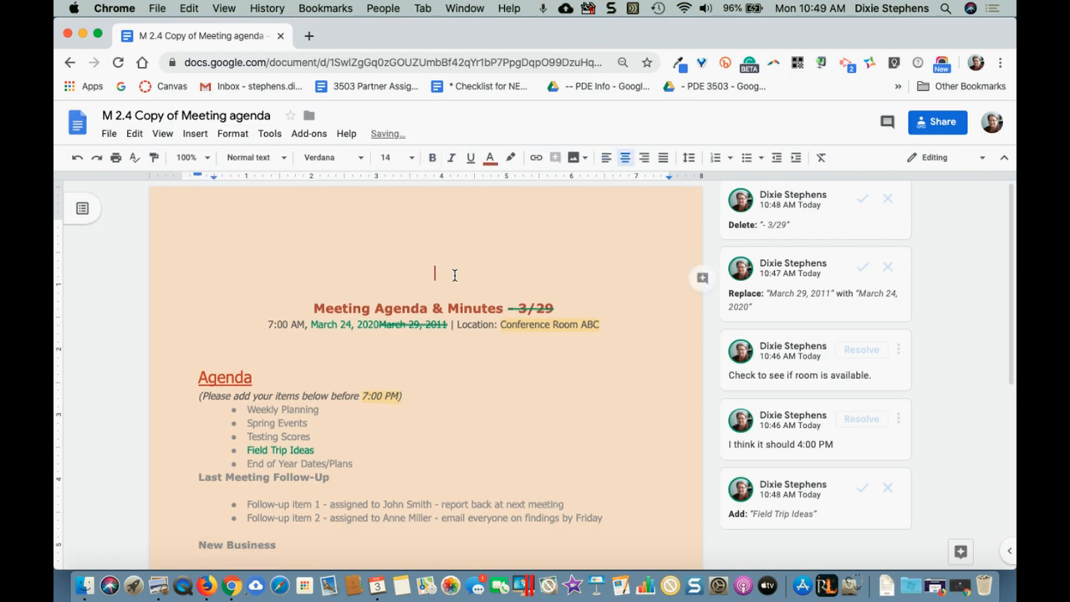
left_click(605, 159)
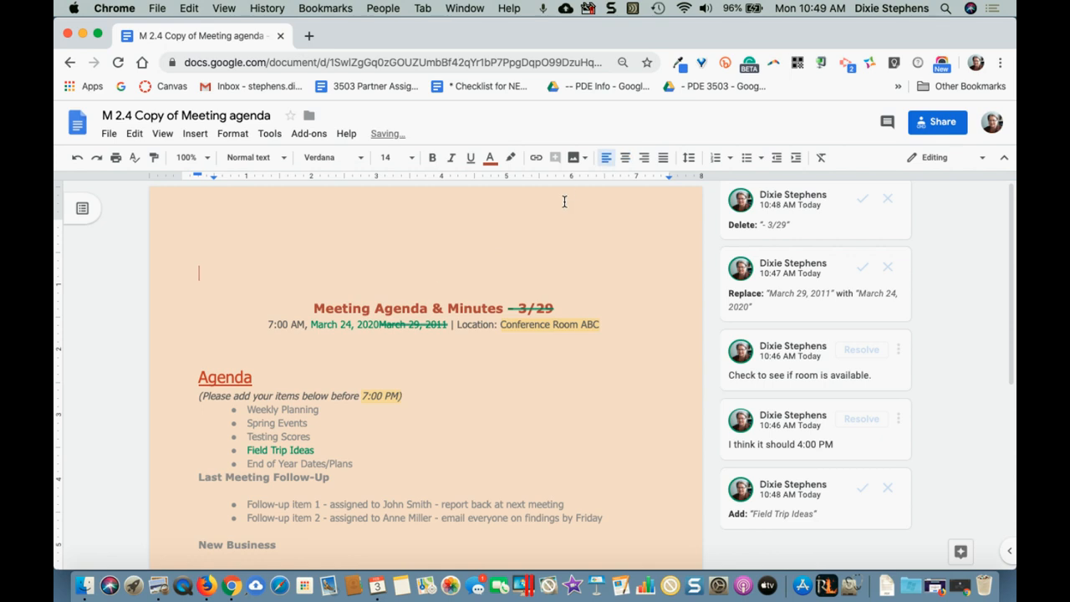
type("School AB")
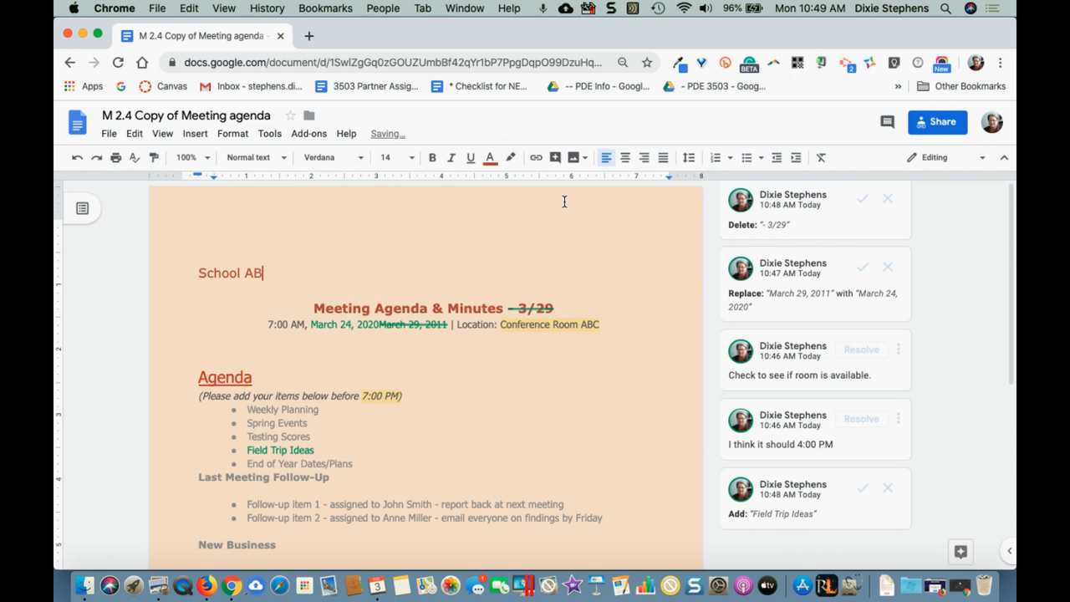
type("C")
key("Return")
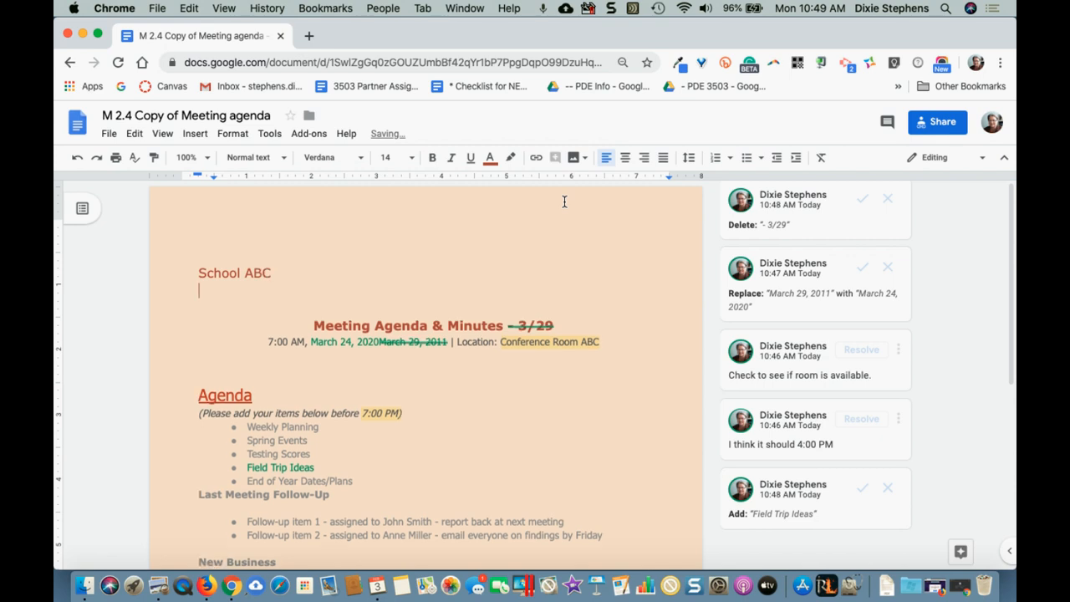
type("Math Department")
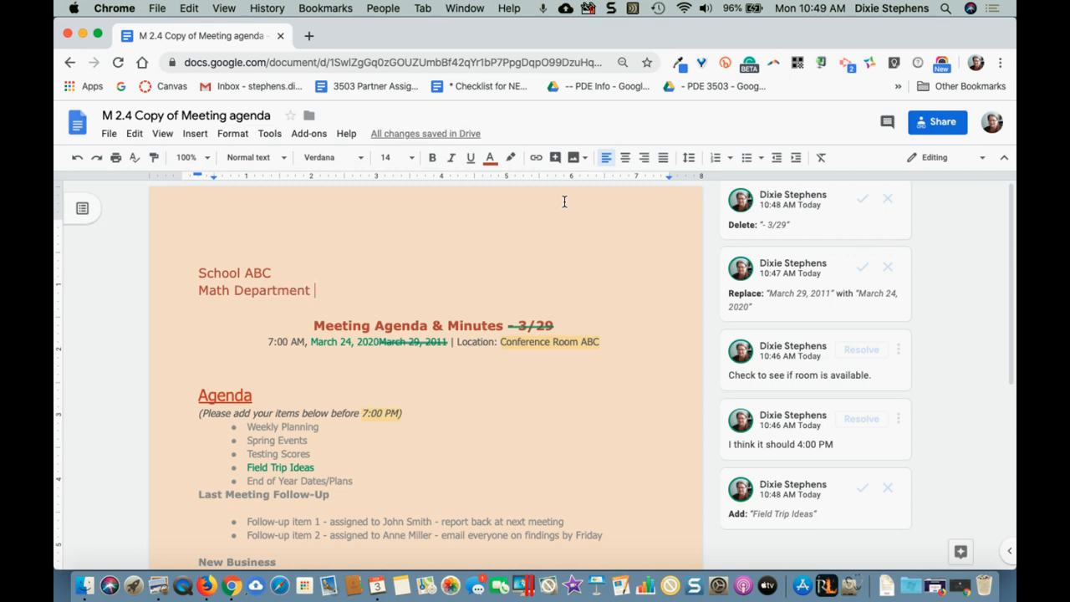
left_click(514, 444)
left_click(260, 290)
Step: Add a third bullet under Last Meeting Follow-Up asking what happened to a colleague's idea from the last meeting
scroll(359, 439, "down", 1)
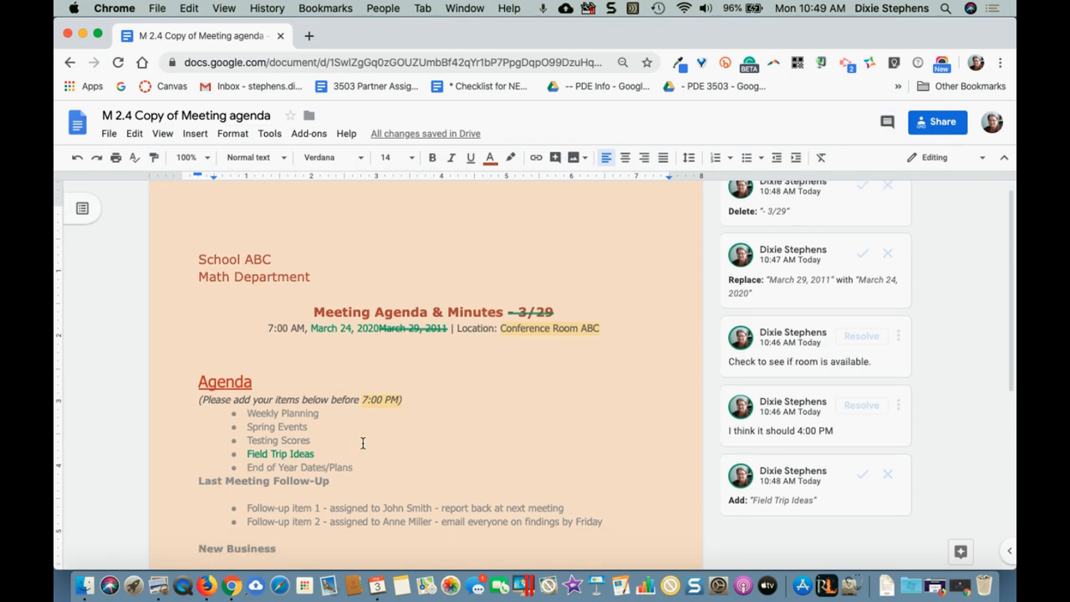
left_click(340, 514)
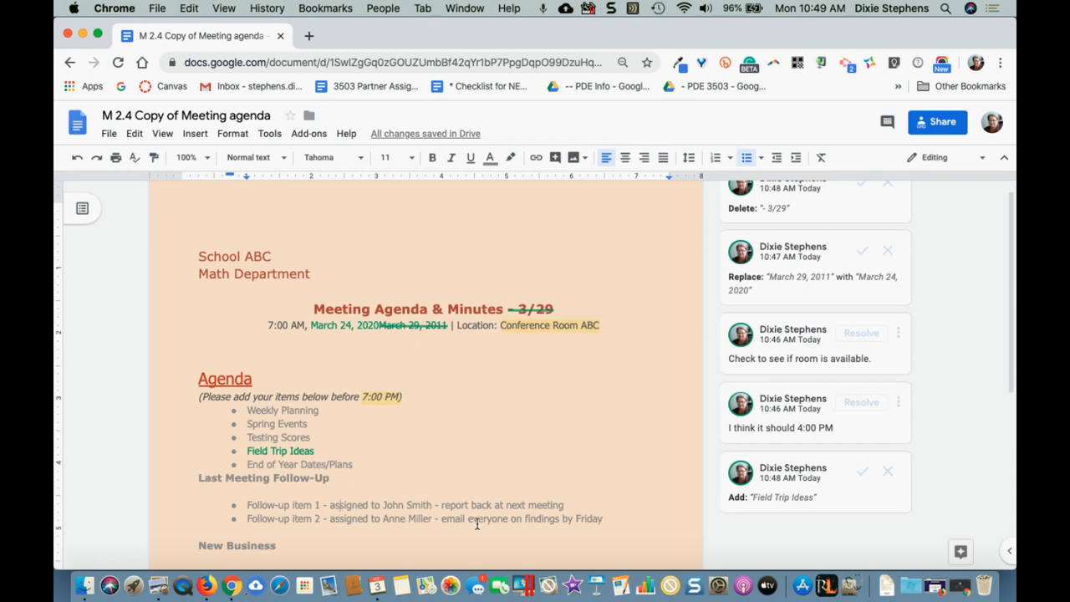
left_click(604, 518)
key("Return")
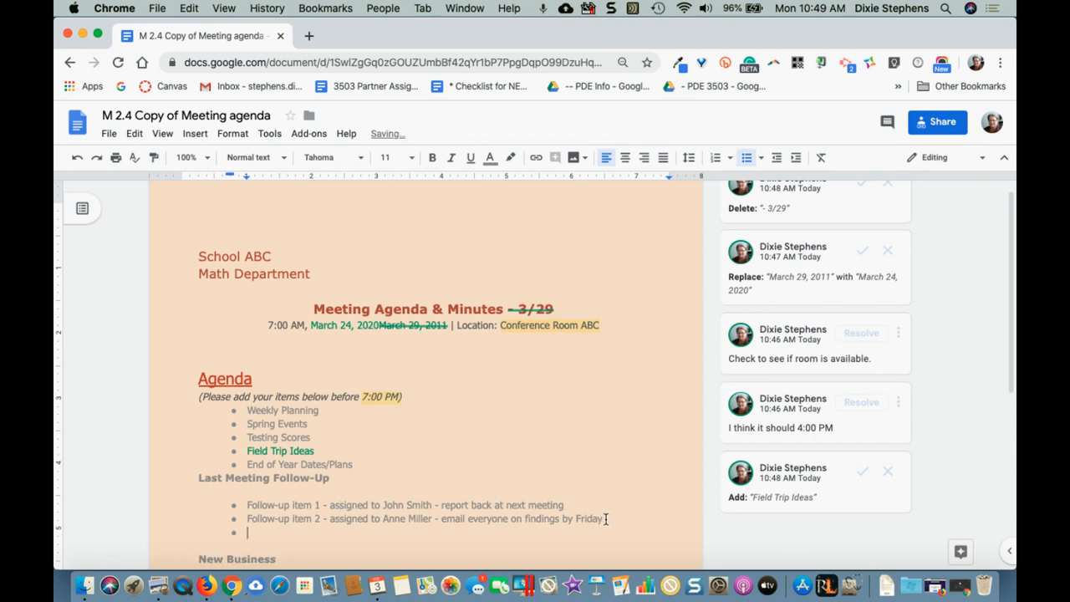
type("What happened")
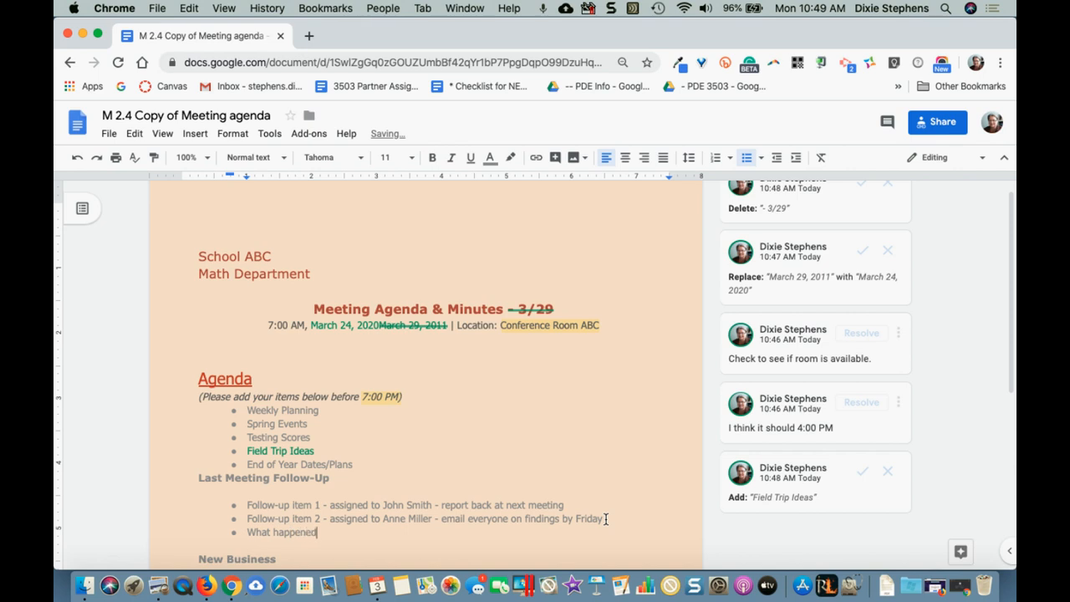
type(" to Mary's idea from the last meeting")
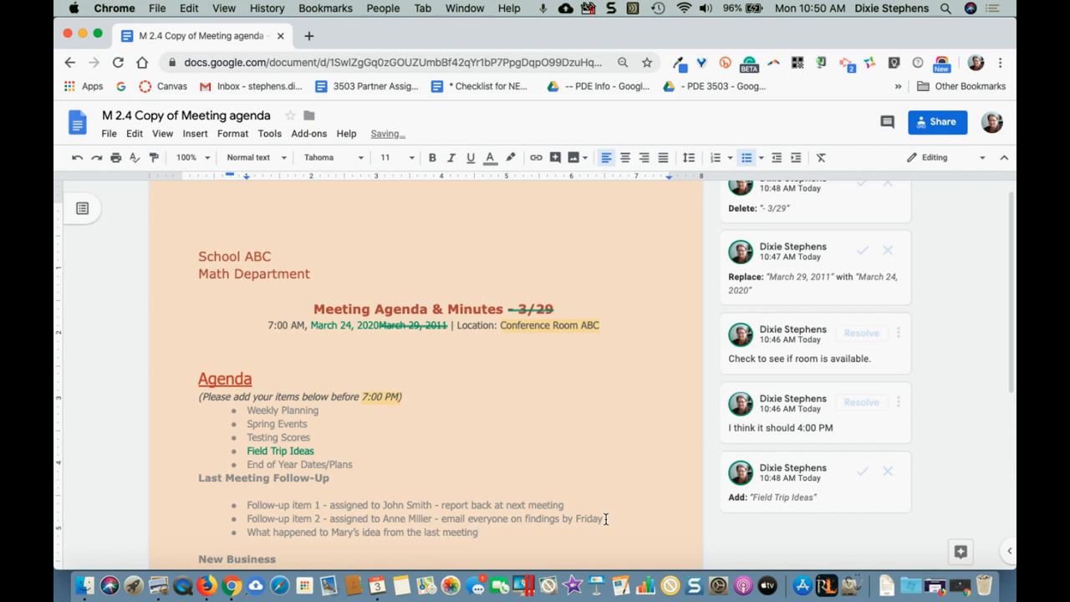
left_click(319, 449)
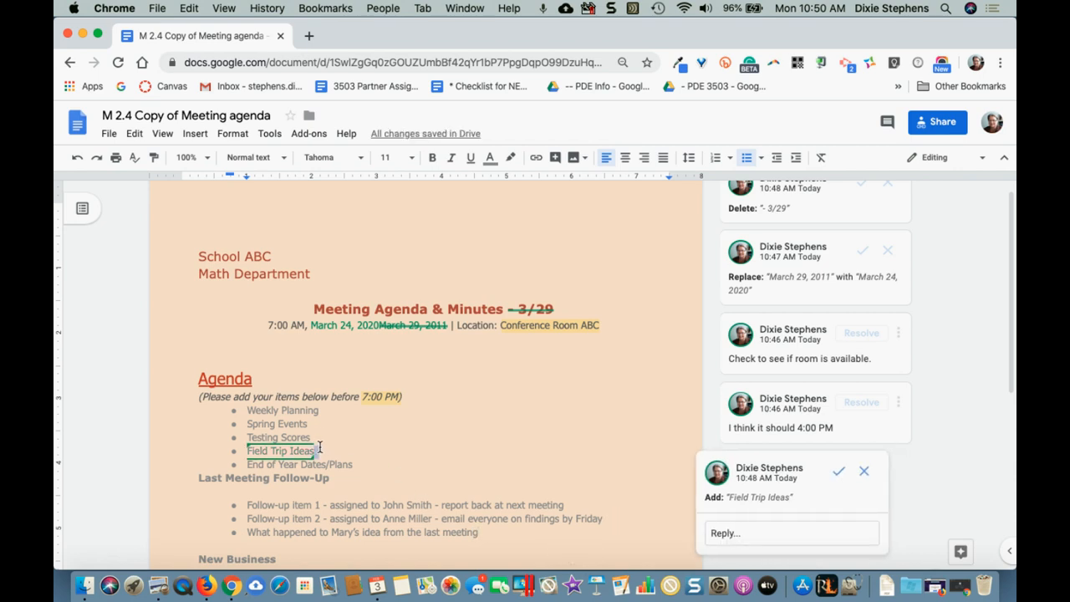
left_click_drag(319, 449, 306, 451)
left_click(354, 464)
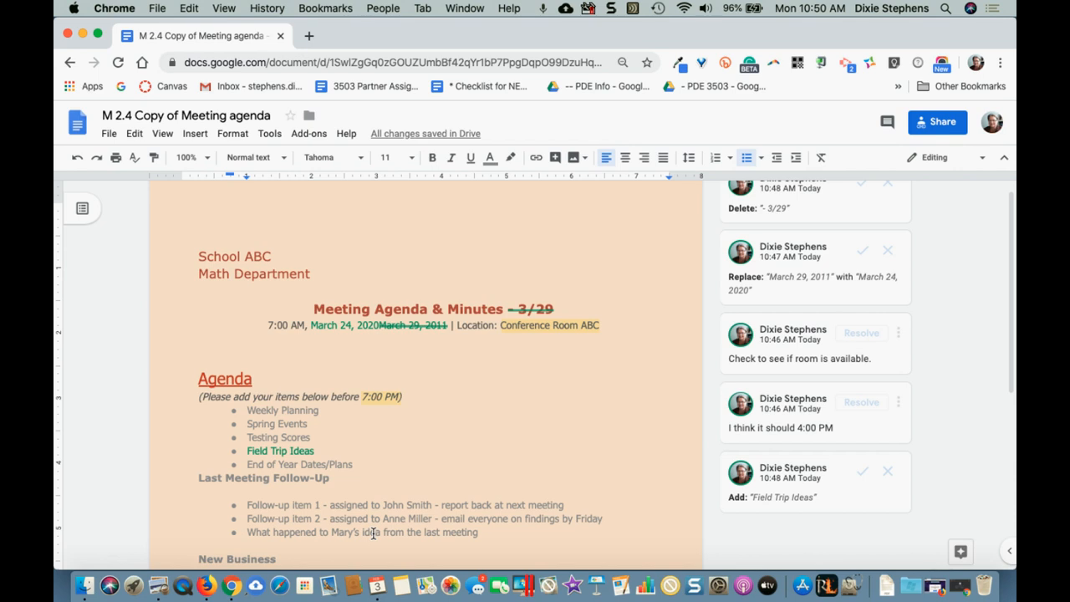
Step: View the document's version history with the current version's detailed edits expanded, and return to the document
left_click(108, 134)
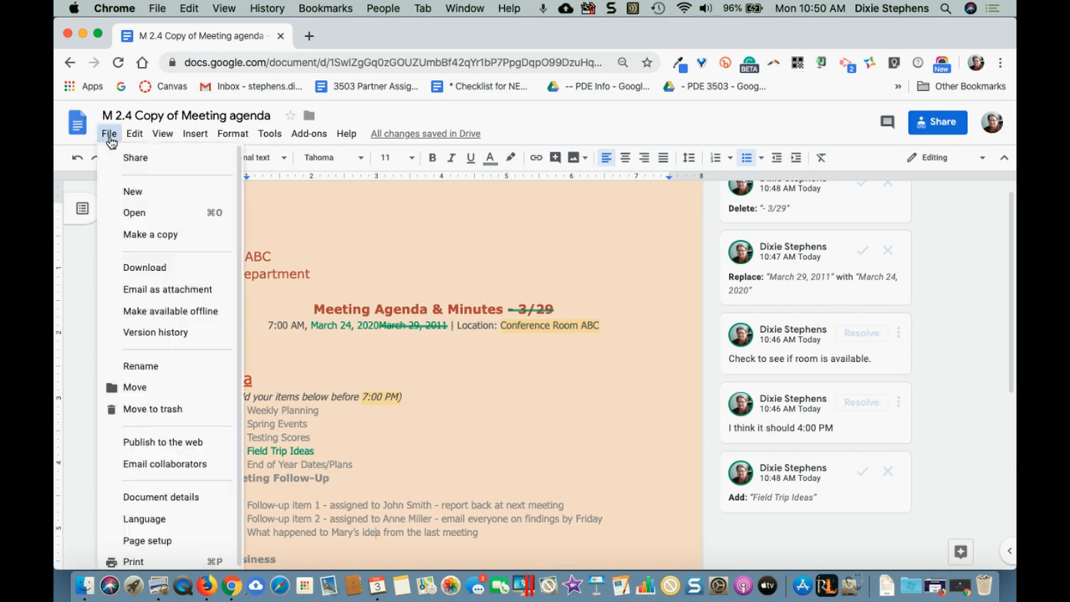
mouse_move(148, 334)
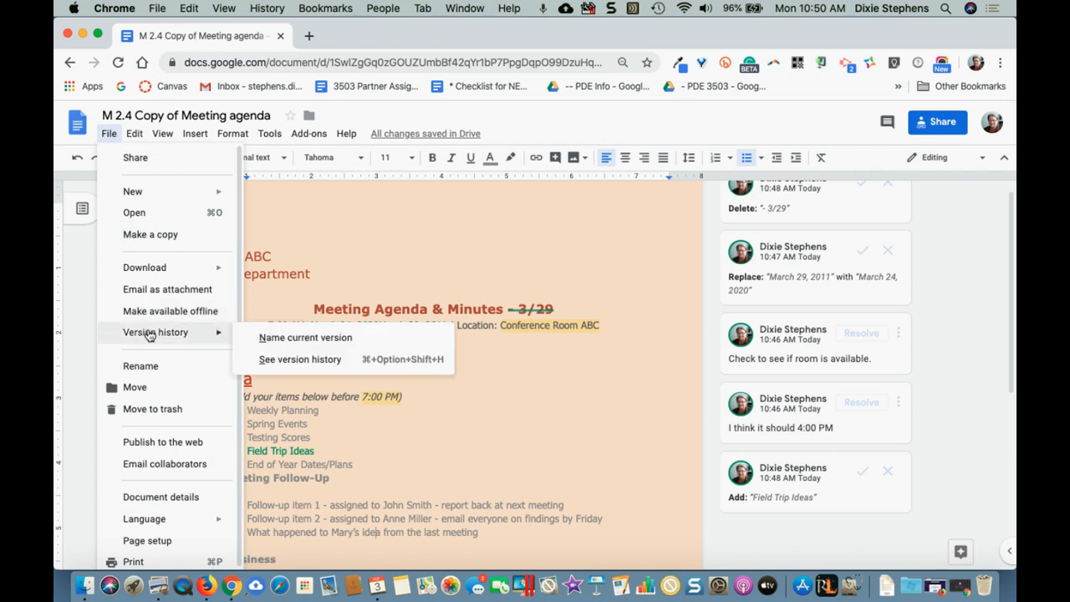
left_click(304, 360)
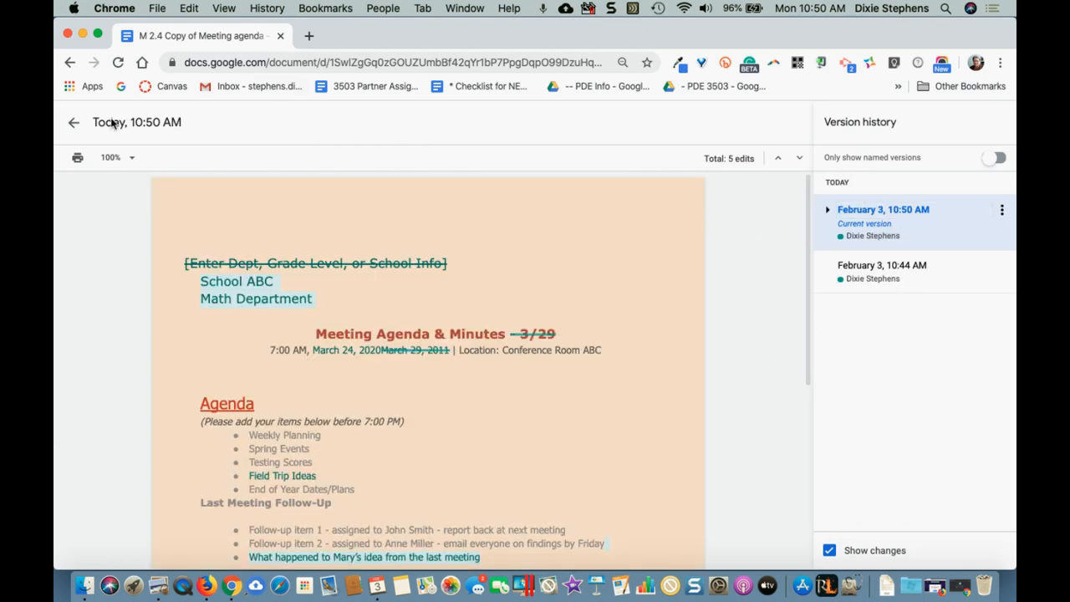
left_click(828, 211)
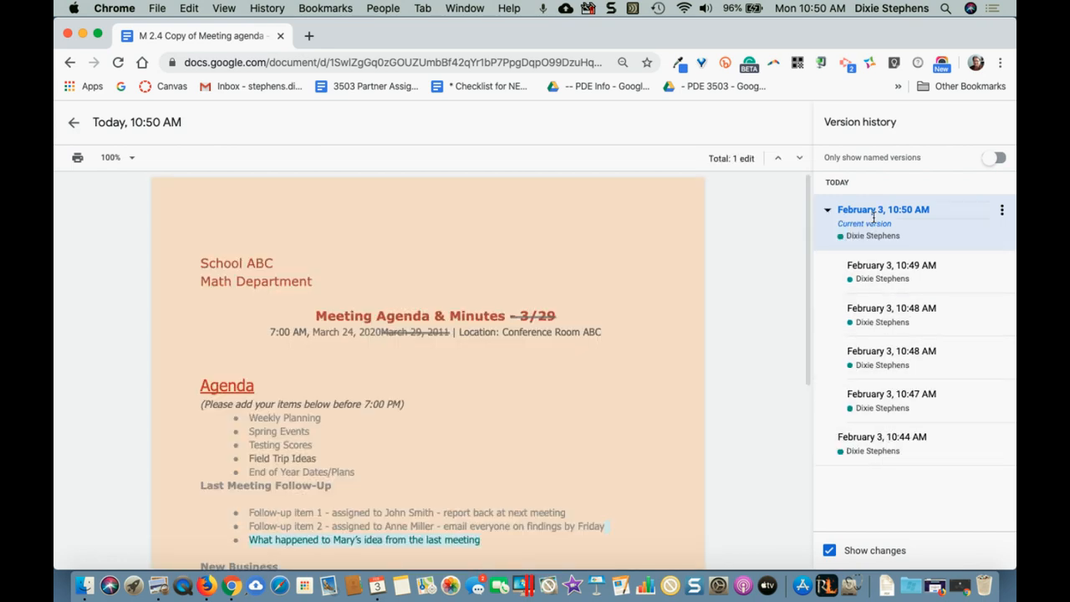
left_click(75, 125)
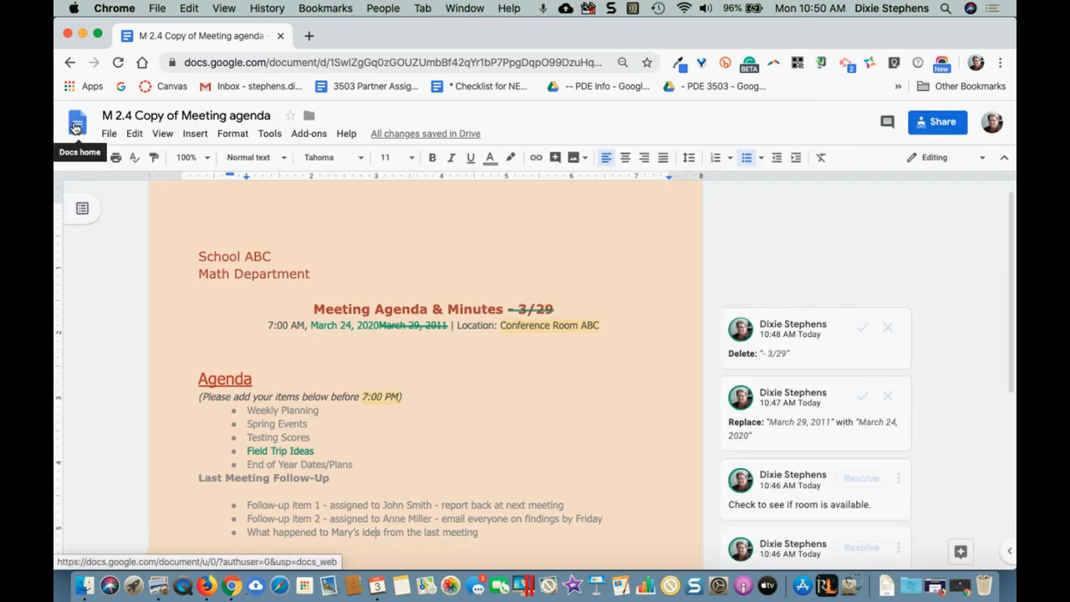
Step: Color the third Last Meeting Follow-Up bullet's text blue
scroll(391, 410, "down", 1)
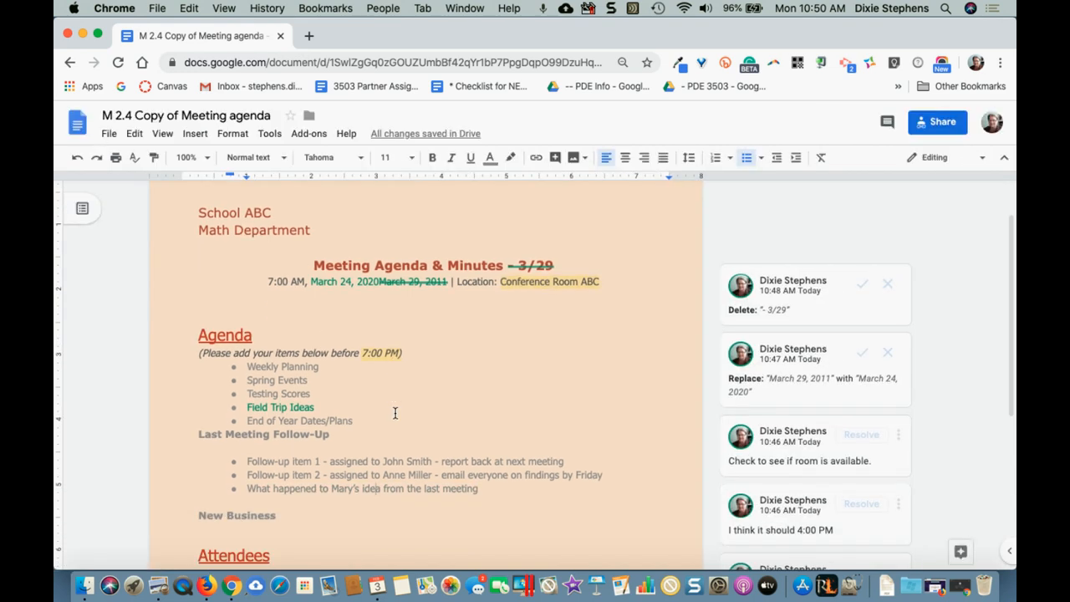
left_click_drag(248, 490, 489, 489)
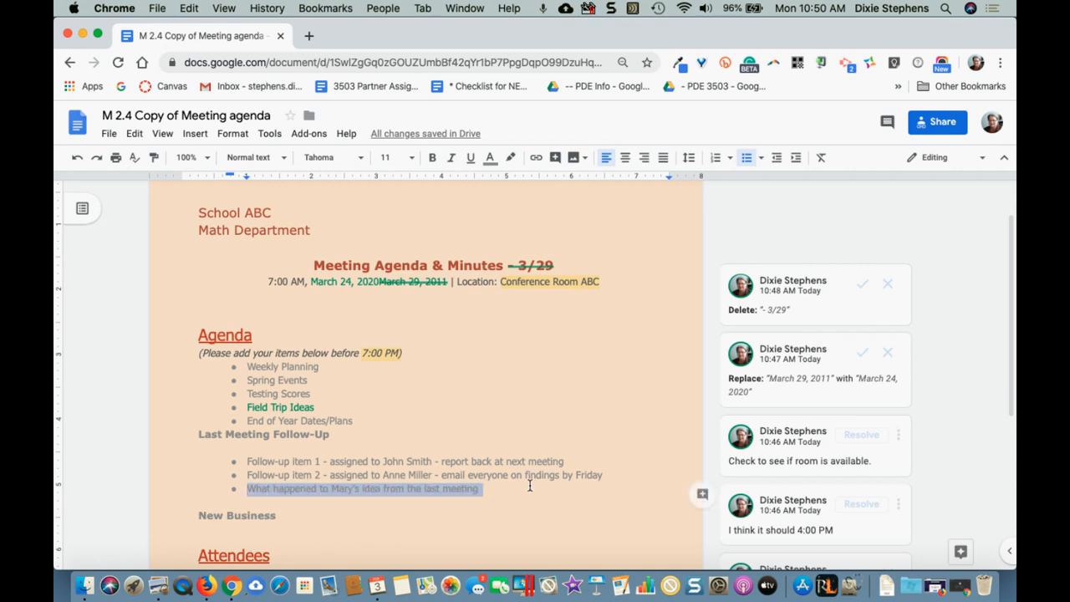
left_click(493, 163)
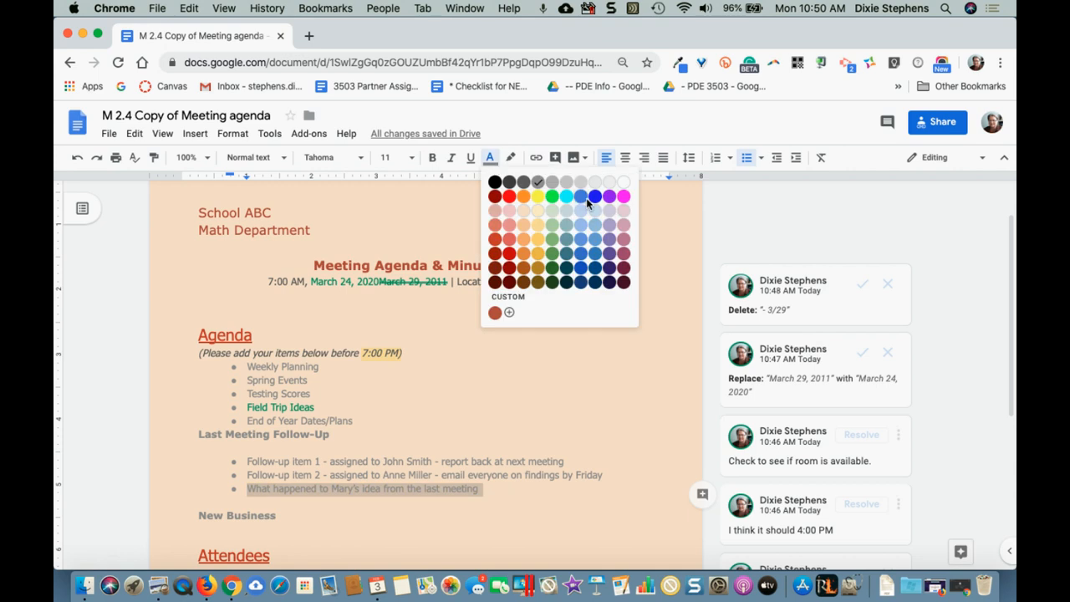
left_click(580, 253)
left_click(621, 393)
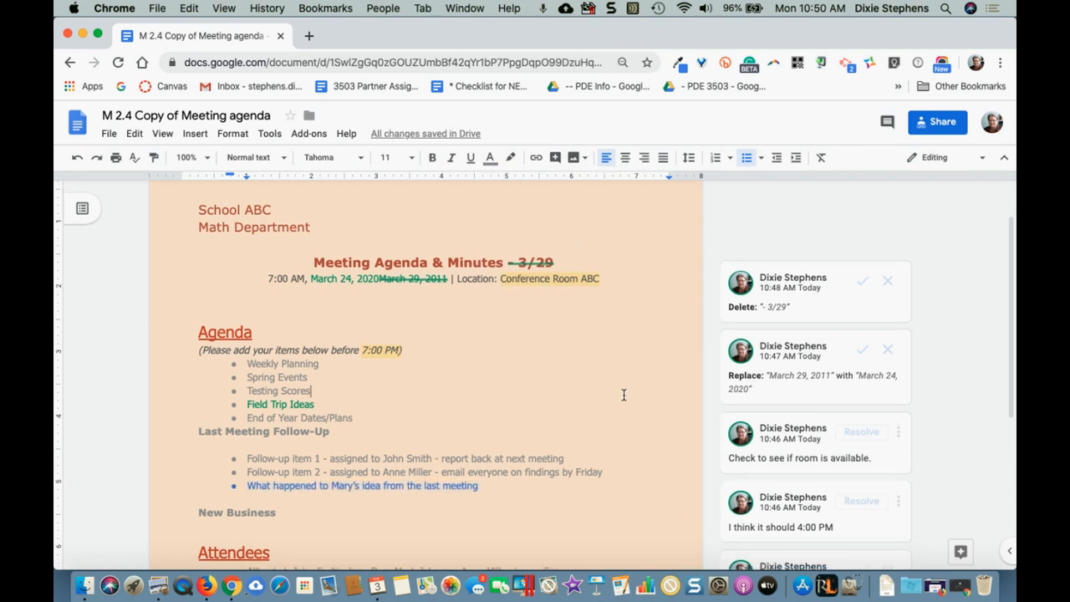
Step: Add a fourth bullet reading "Don't forget ...." at the end of the Last Meeting Follow-Up list
scroll(617, 397, "down", 2)
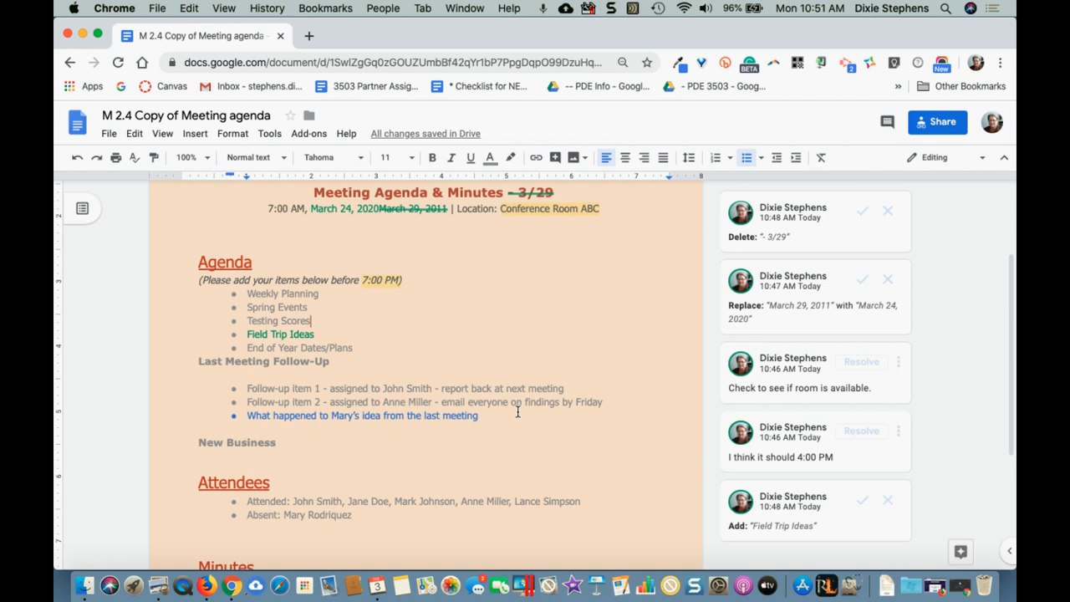
scroll(521, 411, "down", 1)
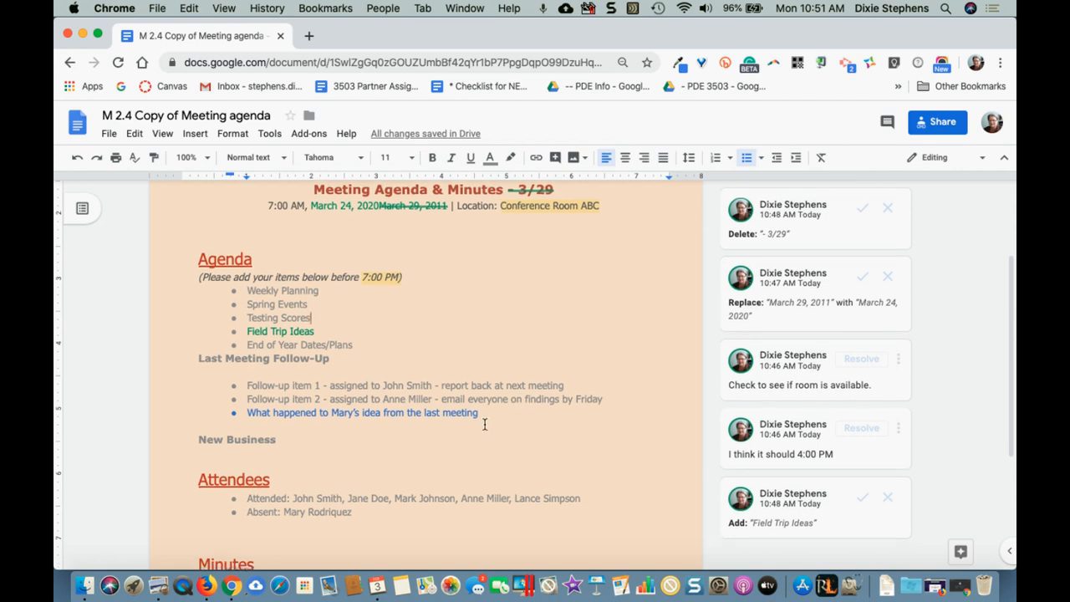
left_click(481, 413)
scroll(482, 413, "down", 2)
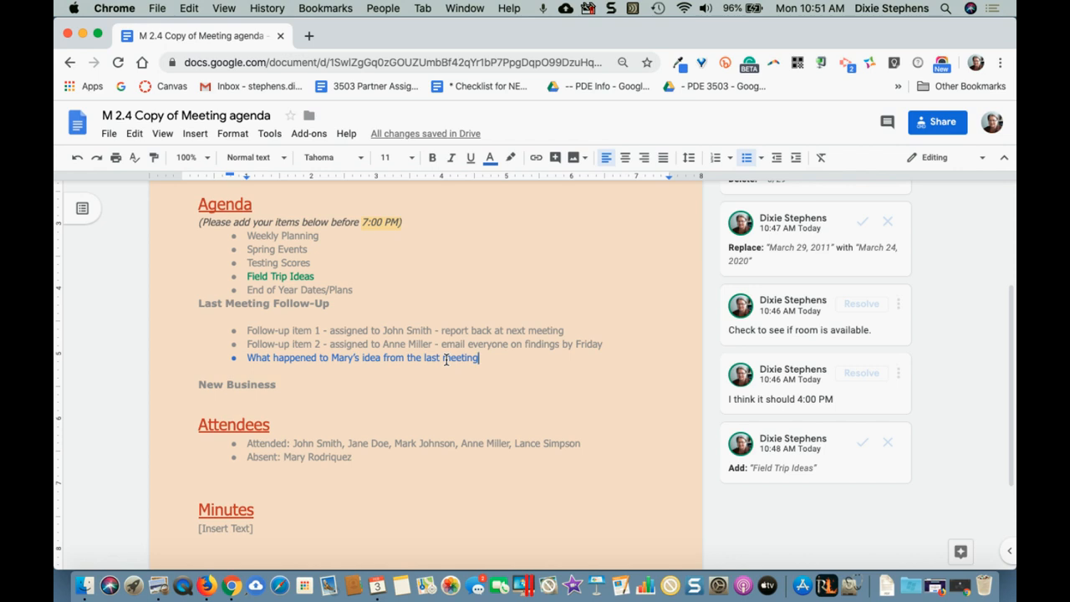
key("Return")
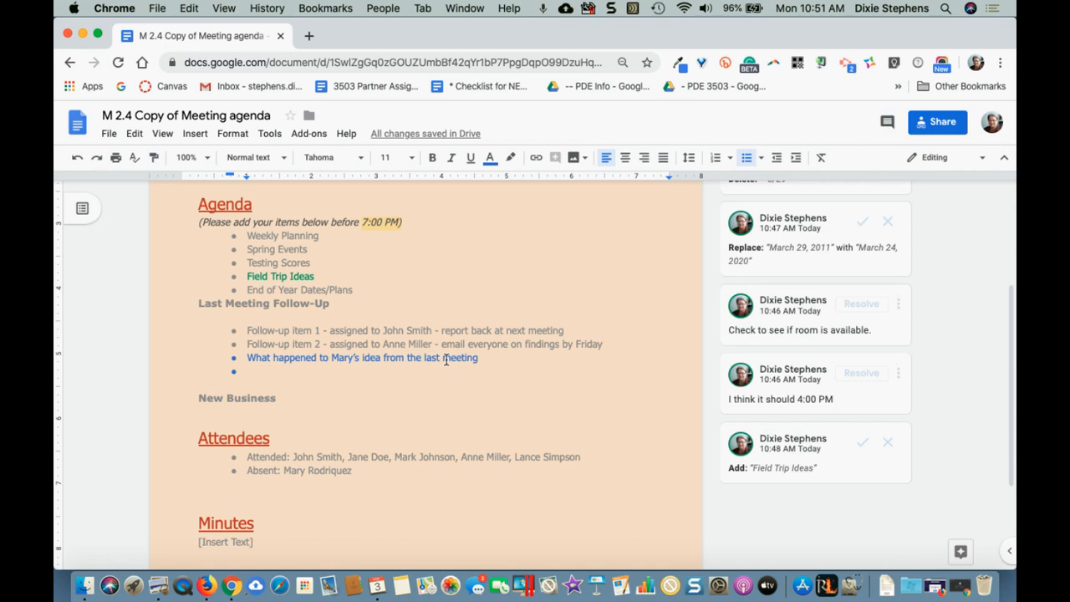
type("Don'")
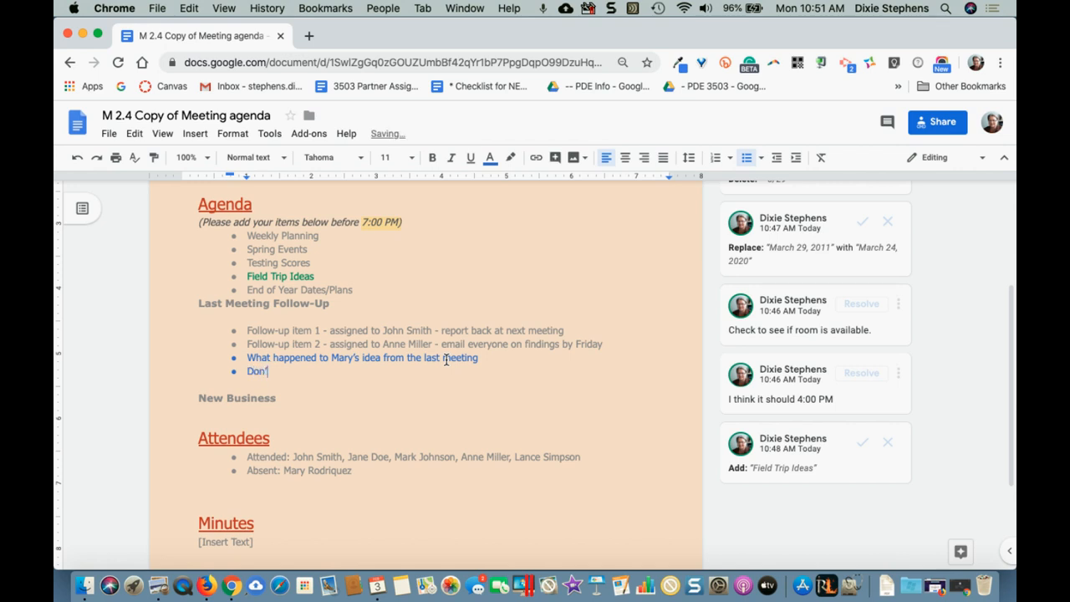
type("t forget ....")
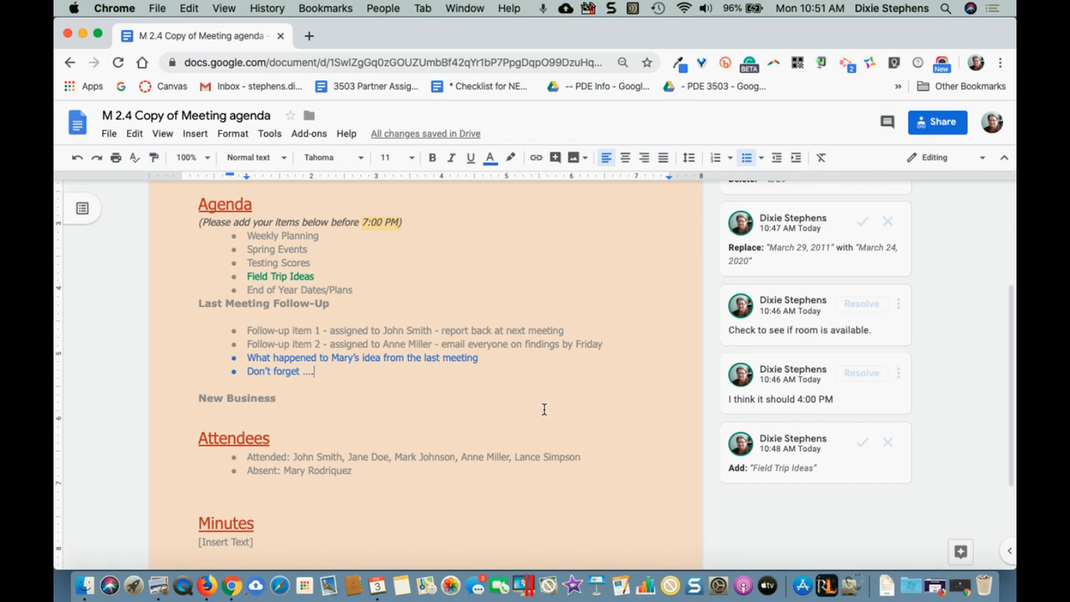
Step: Reject the suggestion to delete "- 3/29" from the Meeting Agenda & Minutes heading
left_click(548, 412)
scroll(590, 427, "up", 3)
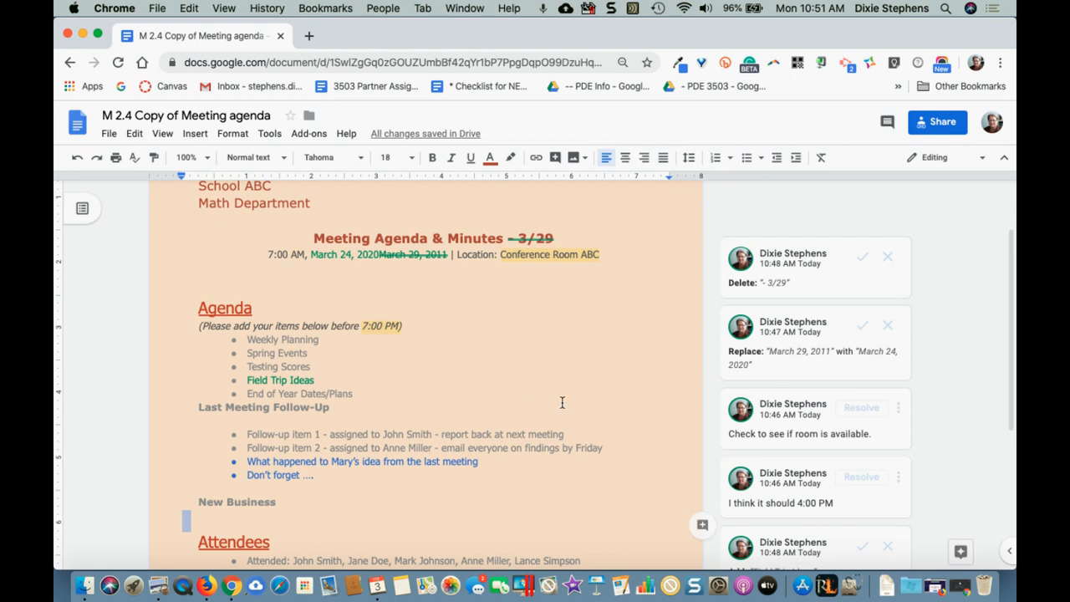
left_click(888, 258)
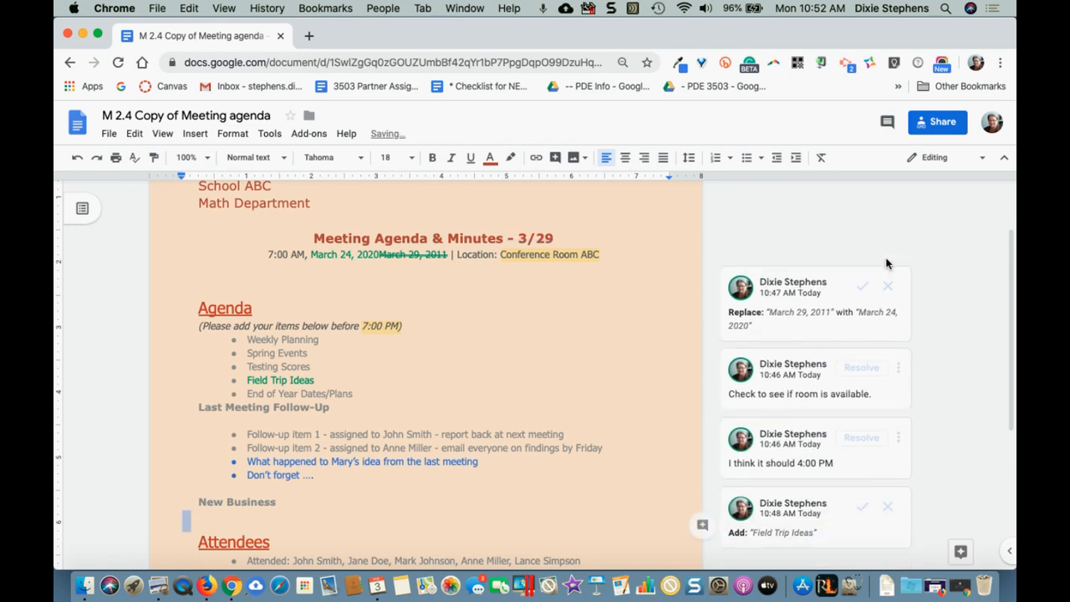
Step: Look through the document's comment history for the record of suggestions and their decisions, and close it
left_click(887, 123)
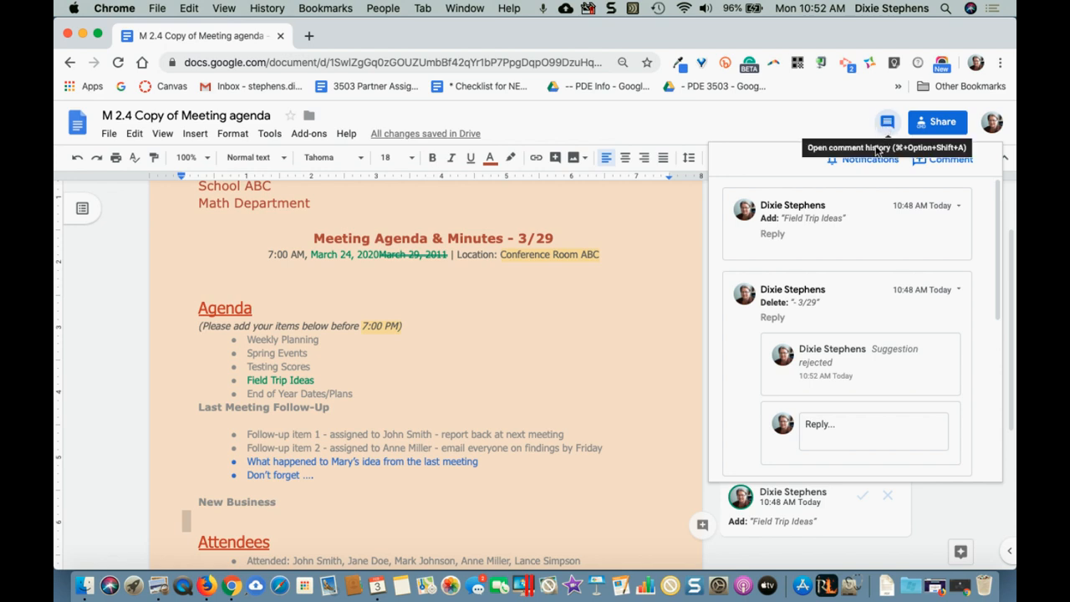
scroll(878, 308, "down", 2)
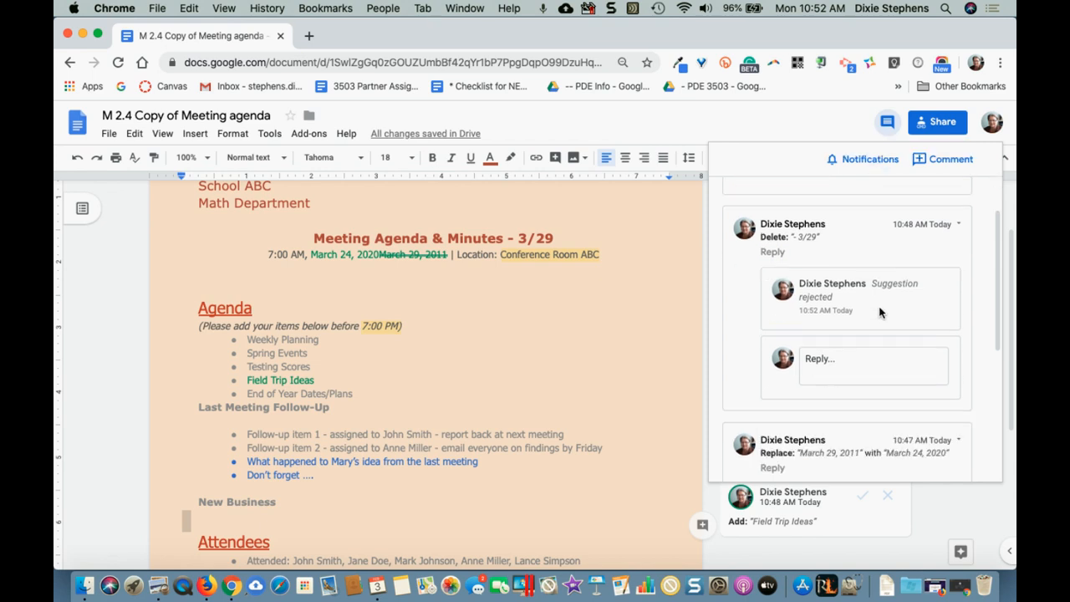
scroll(880, 313, "down", 2)
scroll(878, 307, "up", 5)
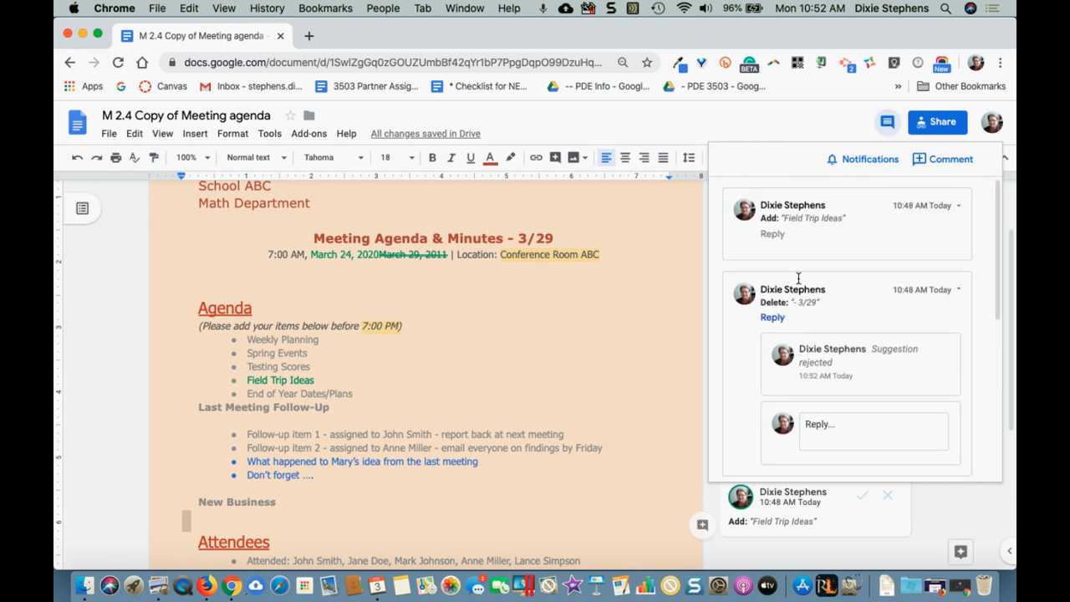
left_click(694, 264)
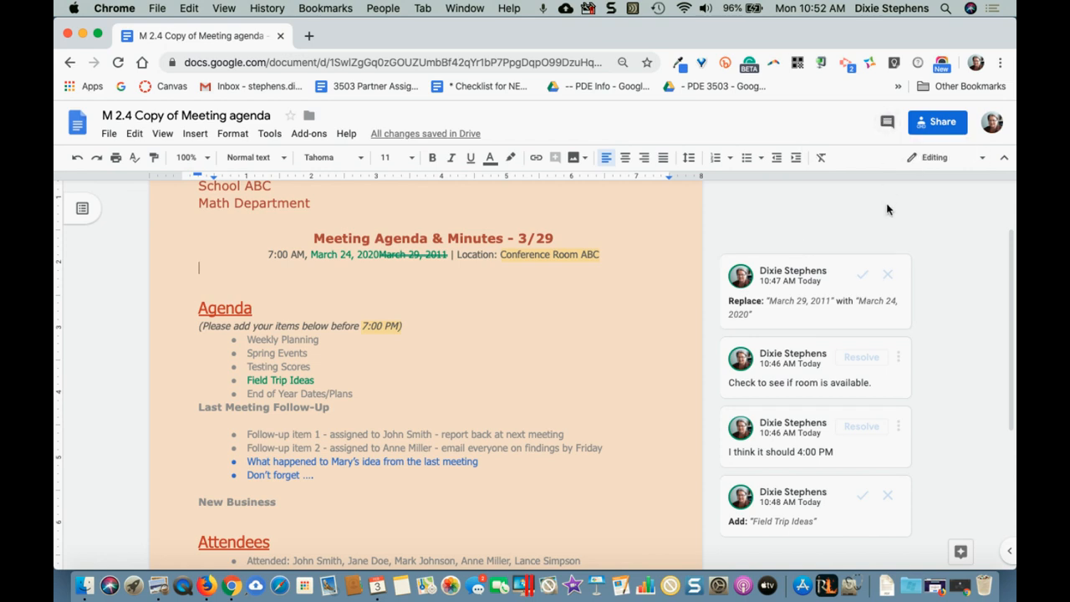
Step: Preview the whole agenda in Viewing mode without comments and suggestions, and return to Editing mode
left_click(973, 160)
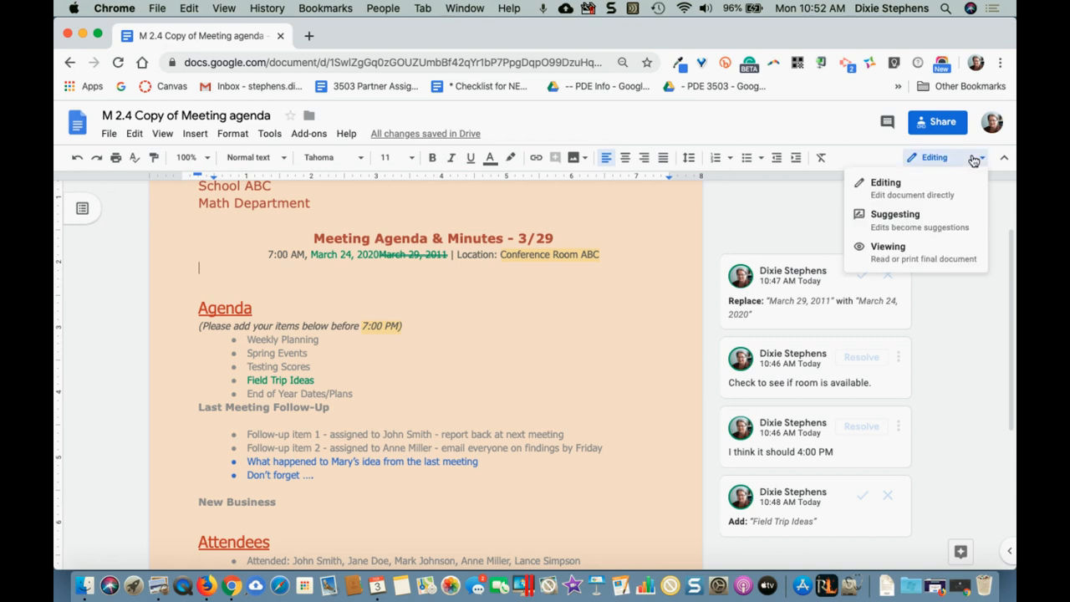
left_click(889, 248)
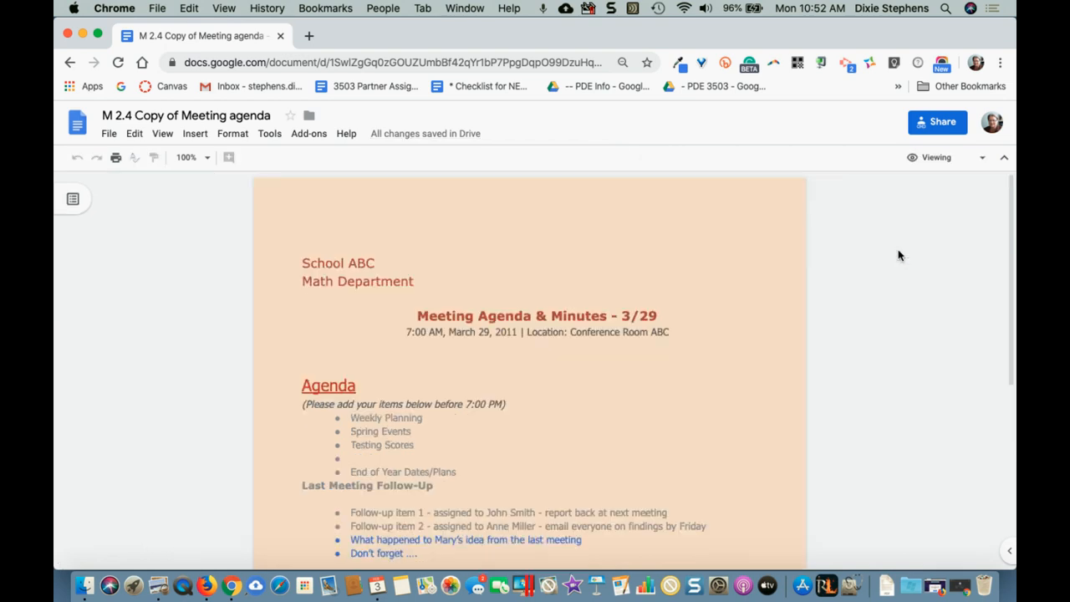
scroll(743, 348, "down", 2)
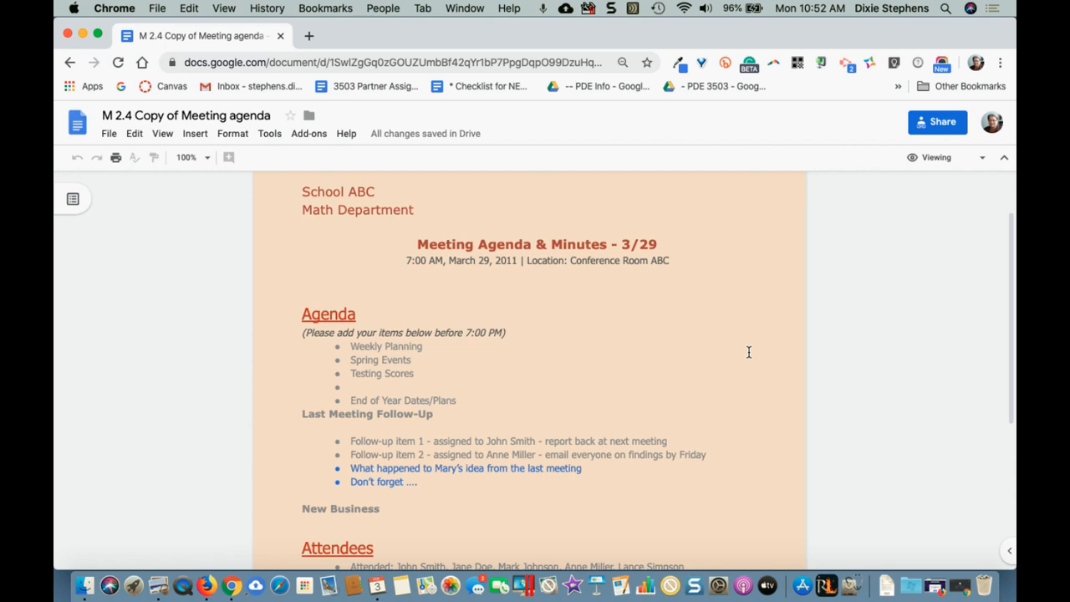
scroll(749, 353, "down", 3)
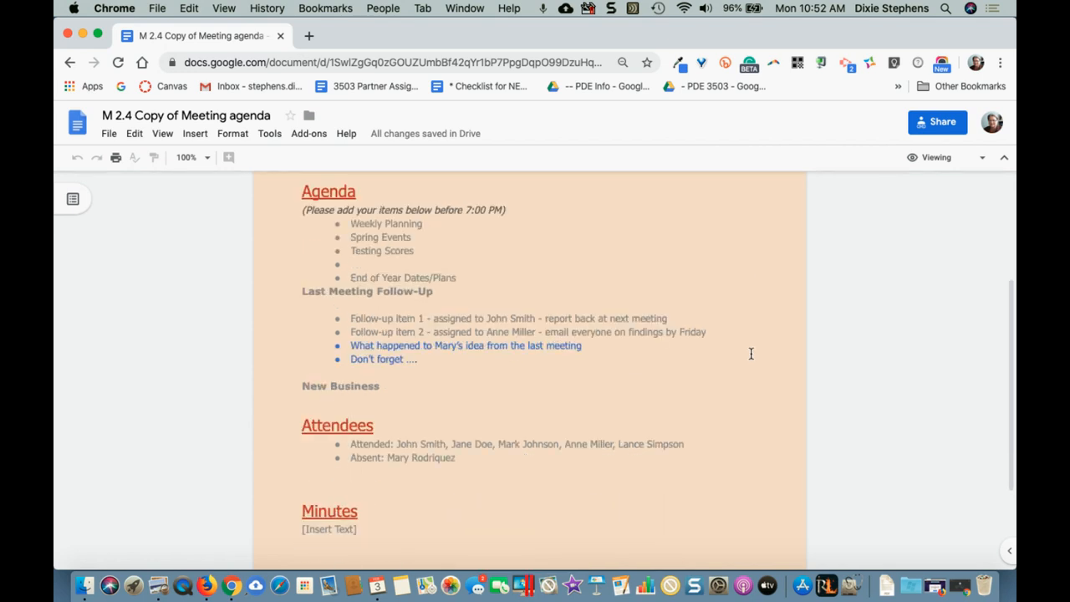
scroll(751, 354, "up", 5)
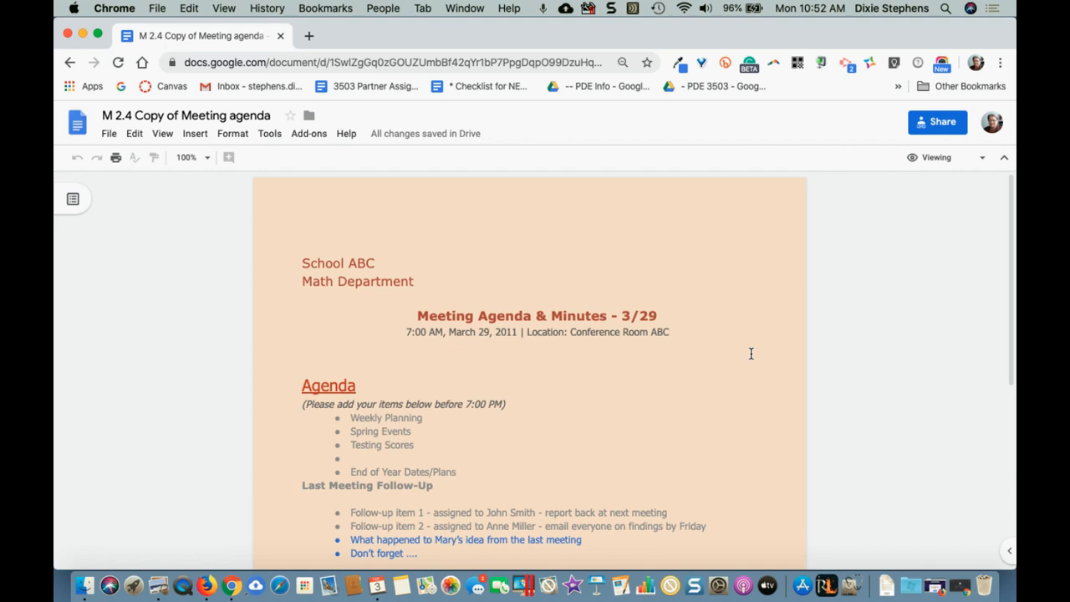
left_click(954, 158)
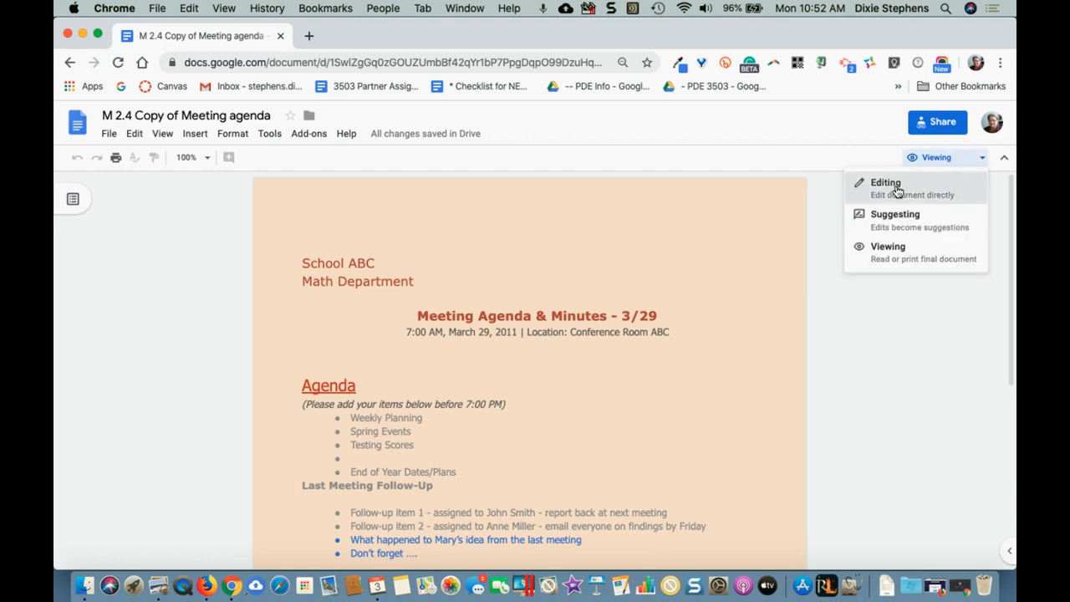
left_click(891, 186)
Step: Switch the document to Suggesting mode and back to Editing mode
left_click(943, 161)
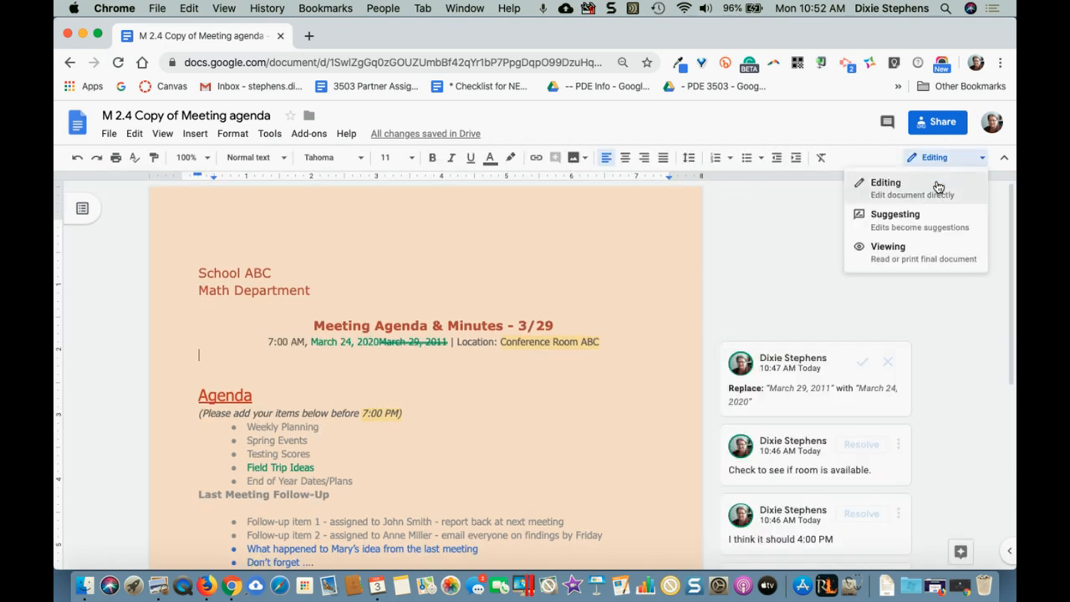
left_click(924, 227)
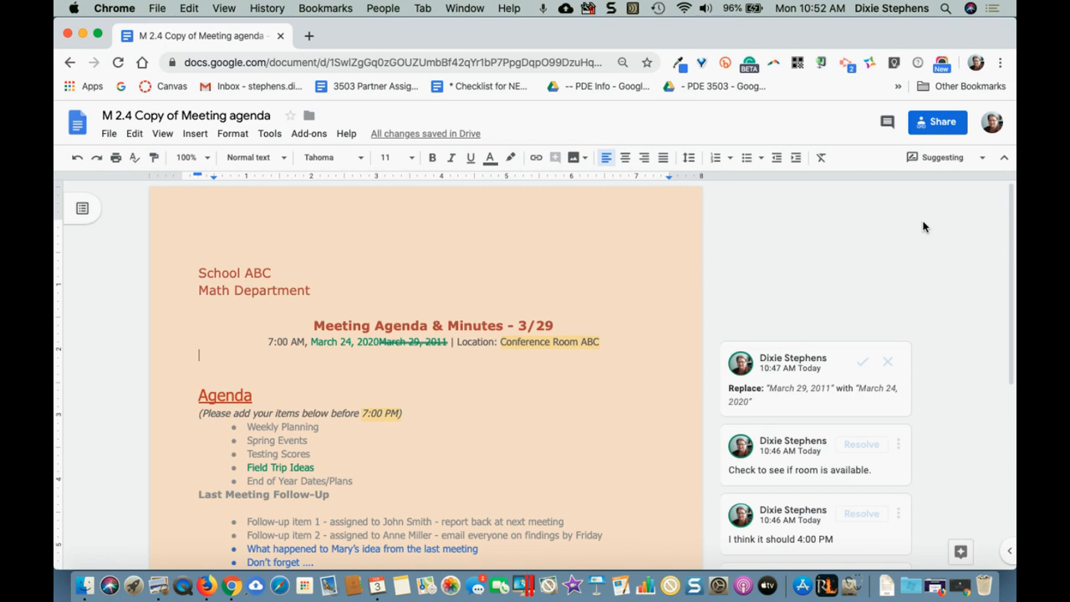
left_click(942, 161)
left_click(888, 192)
scroll(669, 295, "down", 3)
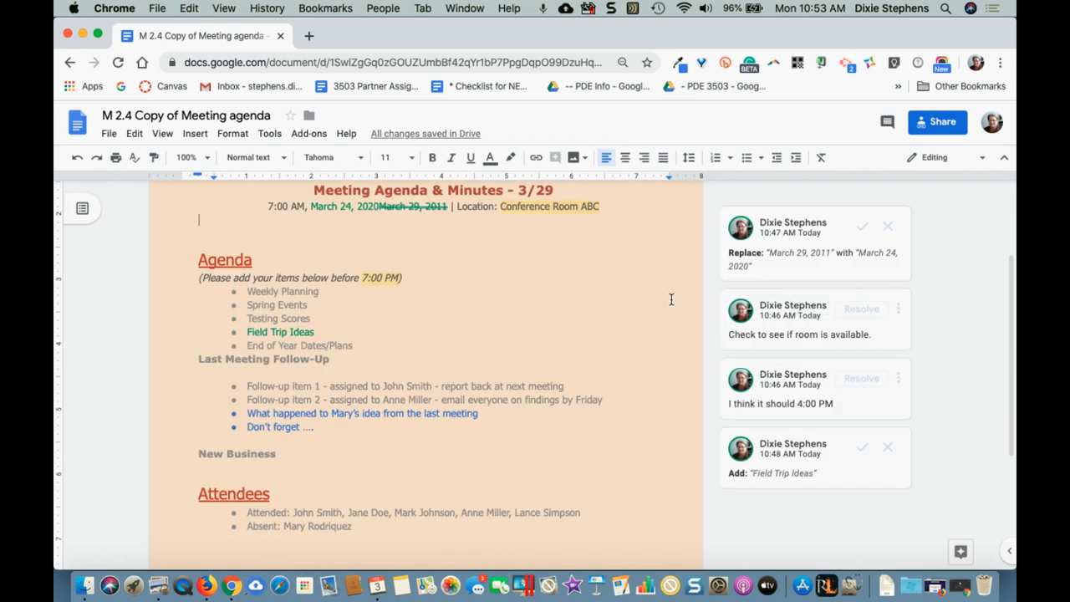
scroll(671, 300, "up", 3)
scroll(671, 299, "down", 4)
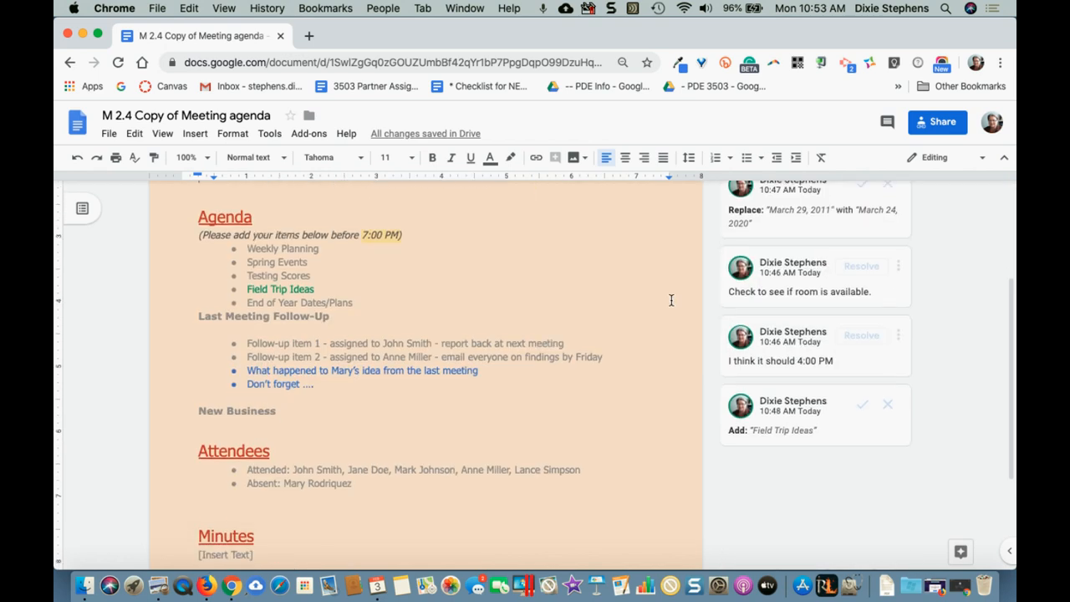
scroll(671, 299, "up", 4)
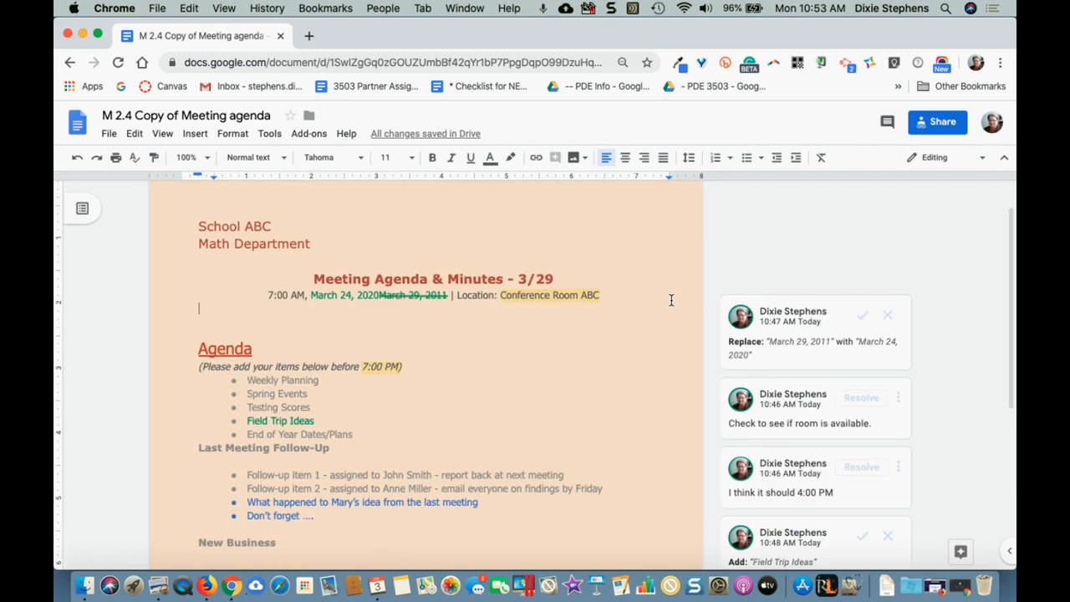